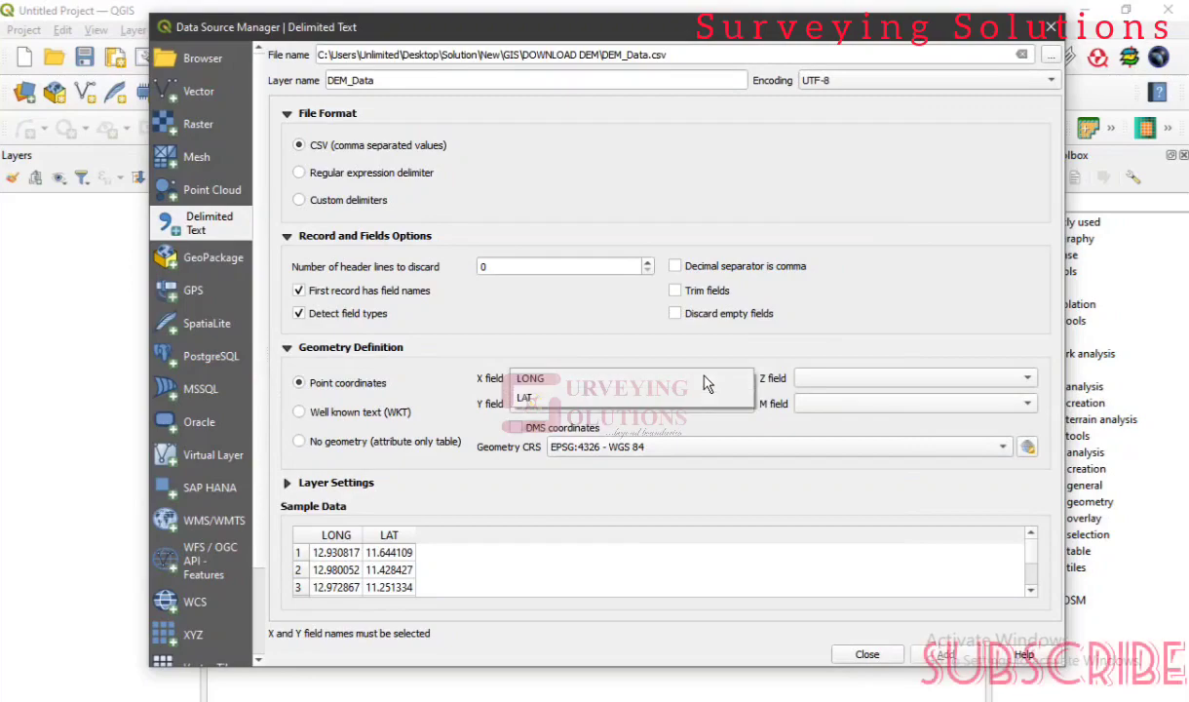
- Assign LONG as the X field and LAT as the Y field for the DEM_Data point coordinates
{"action": "left_click", "coordinate": [679, 379]}
{"action": "left_click", "coordinate": [679, 402]}
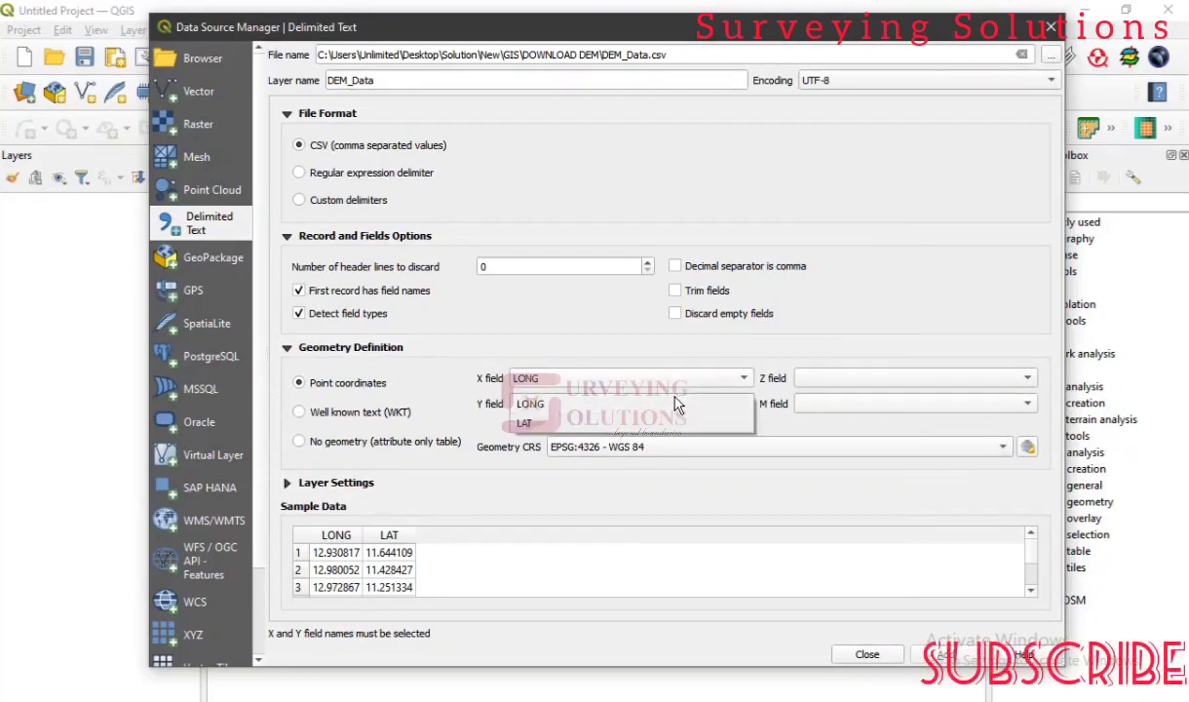
{"action": "left_click", "coordinate": [618, 419]}
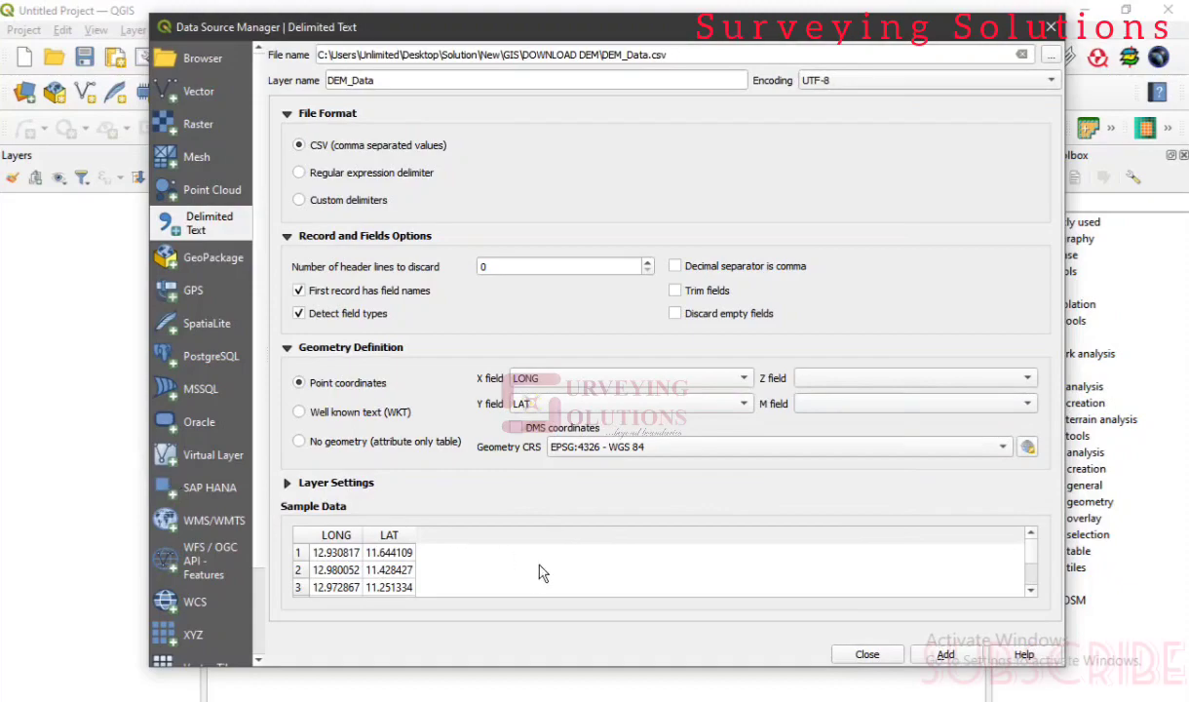
{"action": "scroll", "coordinate": [534, 552], "scroll_direction": "down", "scroll_amount": 2}
{"action": "scroll", "coordinate": [534, 551], "scroll_direction": "up", "scroll_amount": 3}
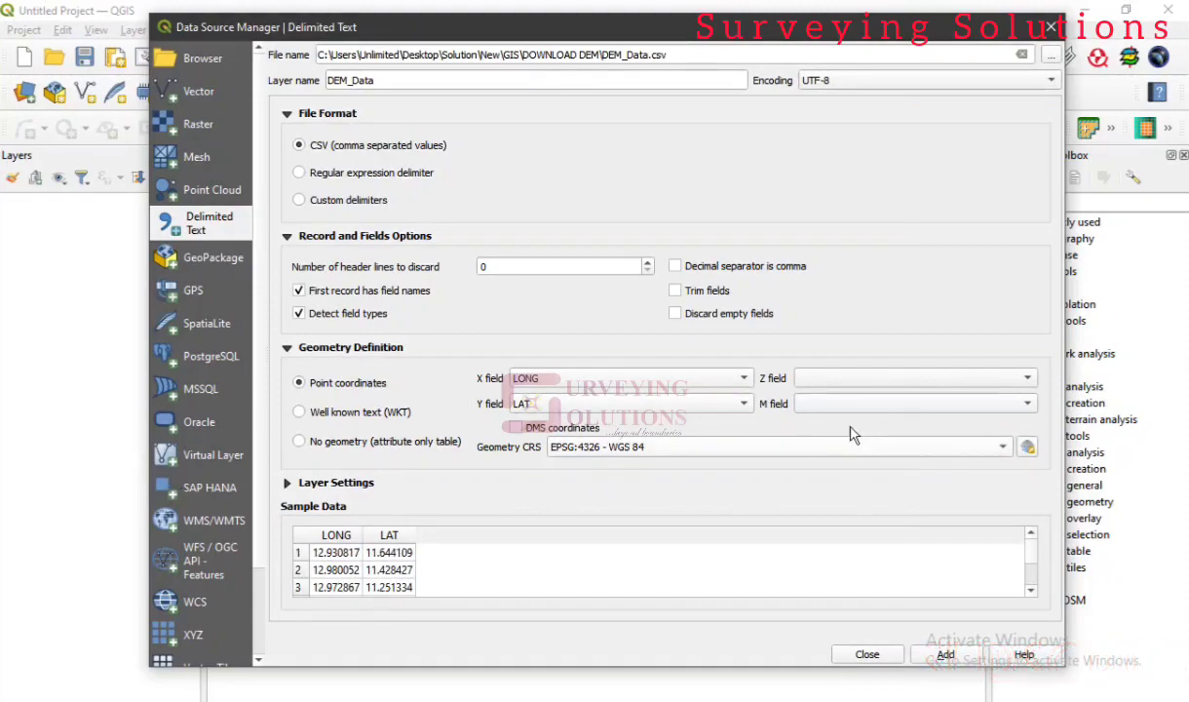
- Set the geometry CRS to WGS 84 (EPSG:4326) and add DEM_Data to the project as a point layer
{"action": "left_click", "coordinate": [1026, 447]}
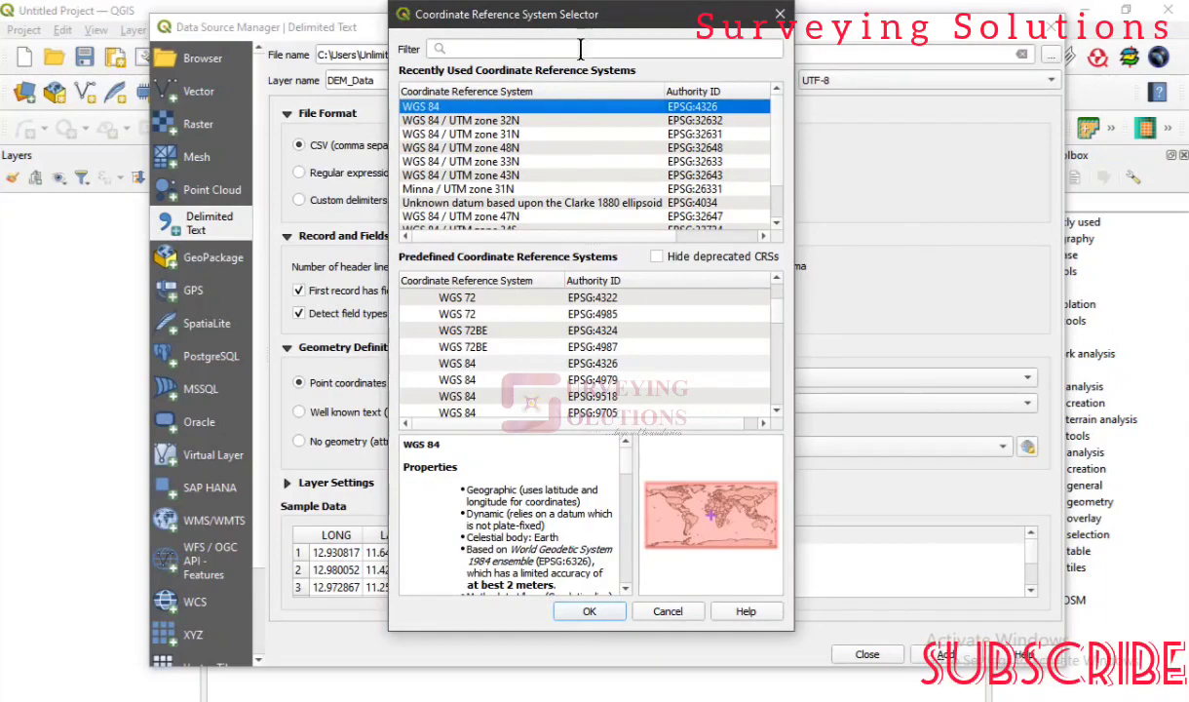
{"action": "left_click", "coordinate": [523, 50]}
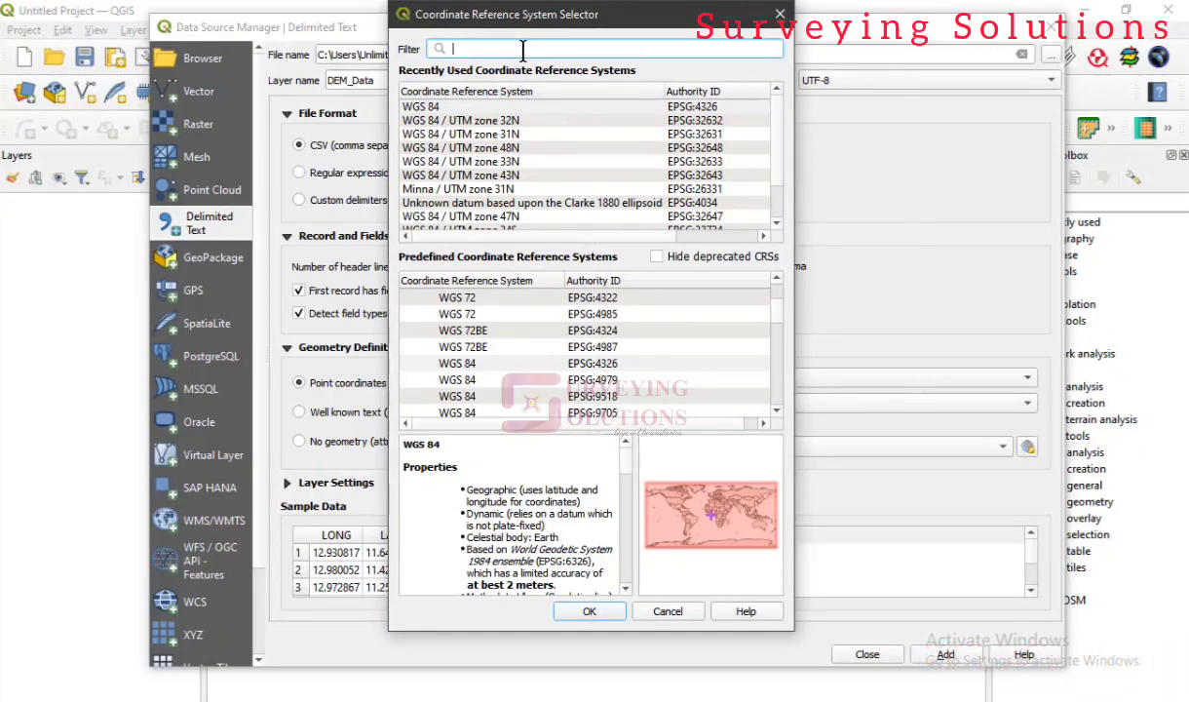
{"action": "double_click", "coordinate": [474, 106]}
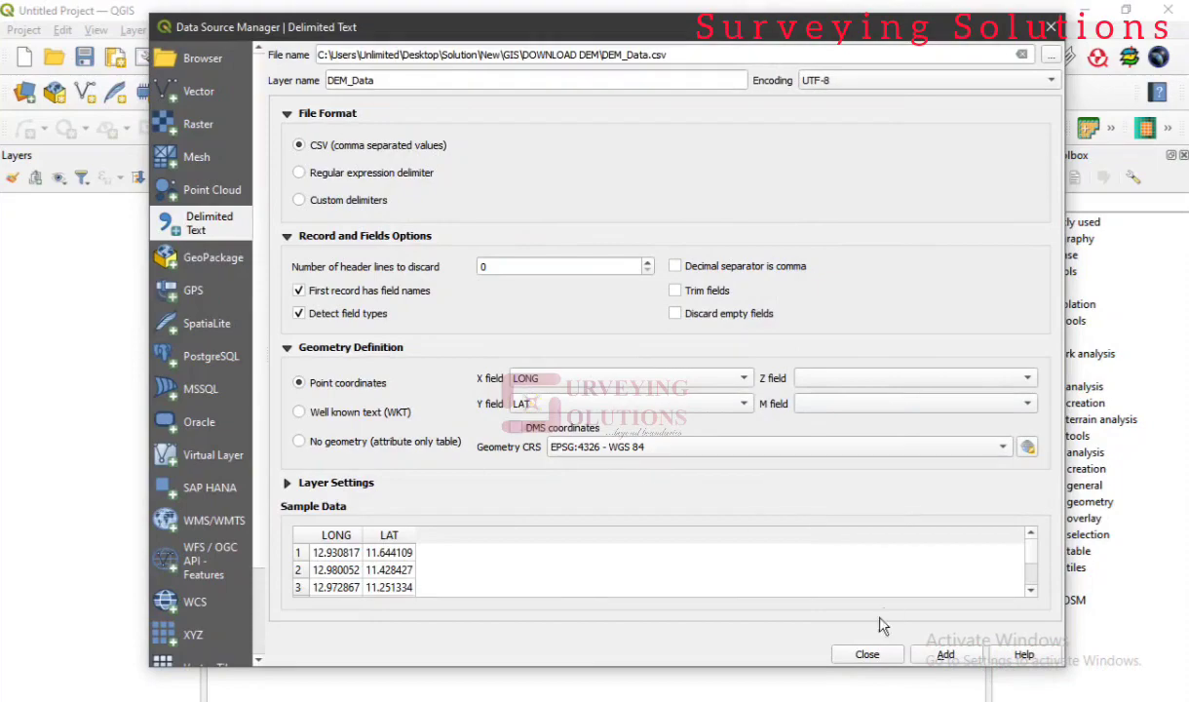
{"action": "left_click", "coordinate": [945, 654]}
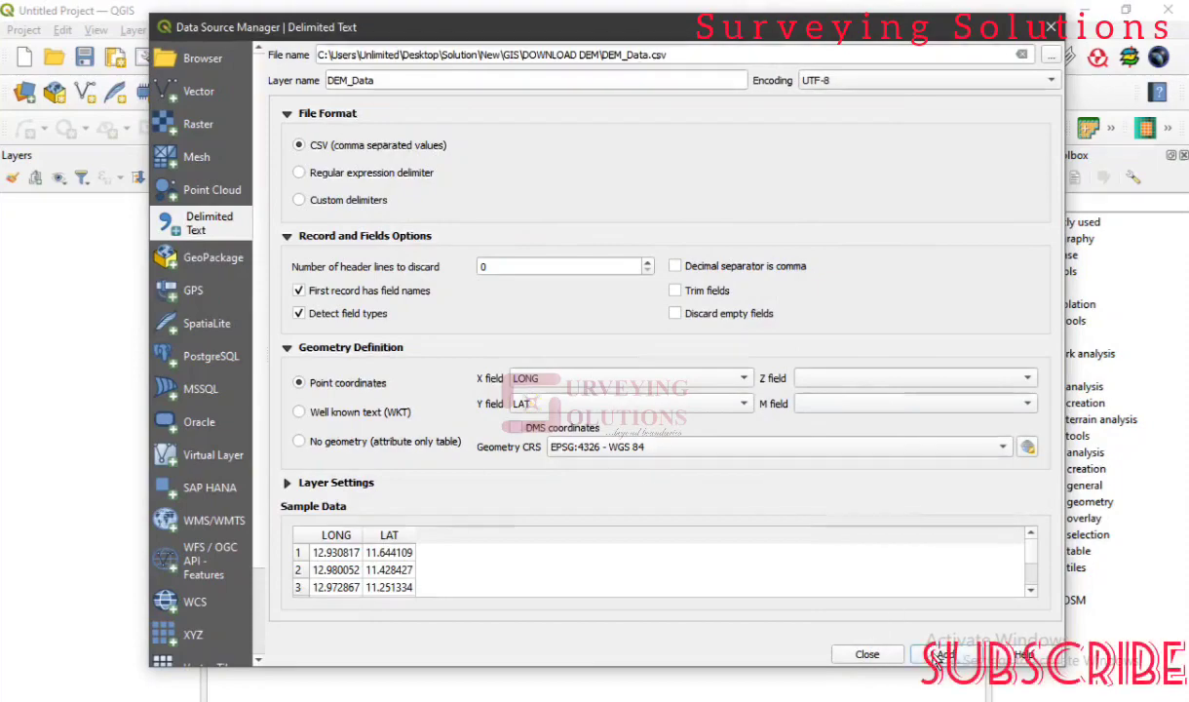
{"action": "left_click", "coordinate": [866, 654]}
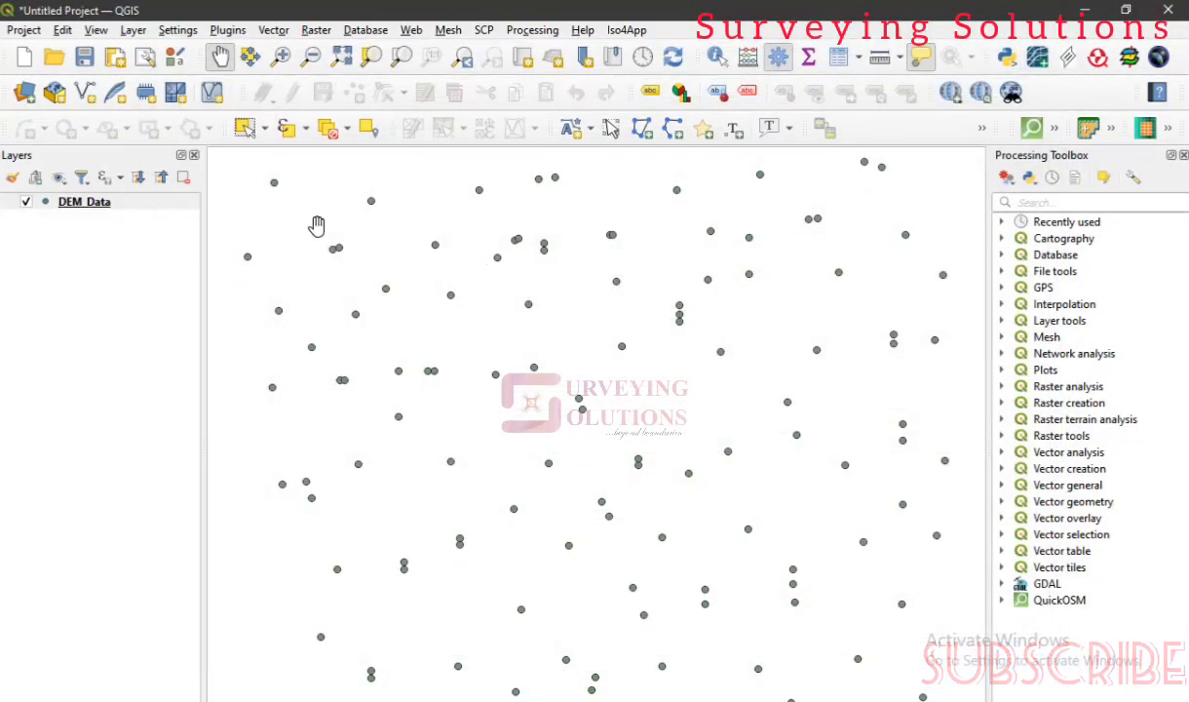
{"action": "left_click", "coordinate": [144, 203]}
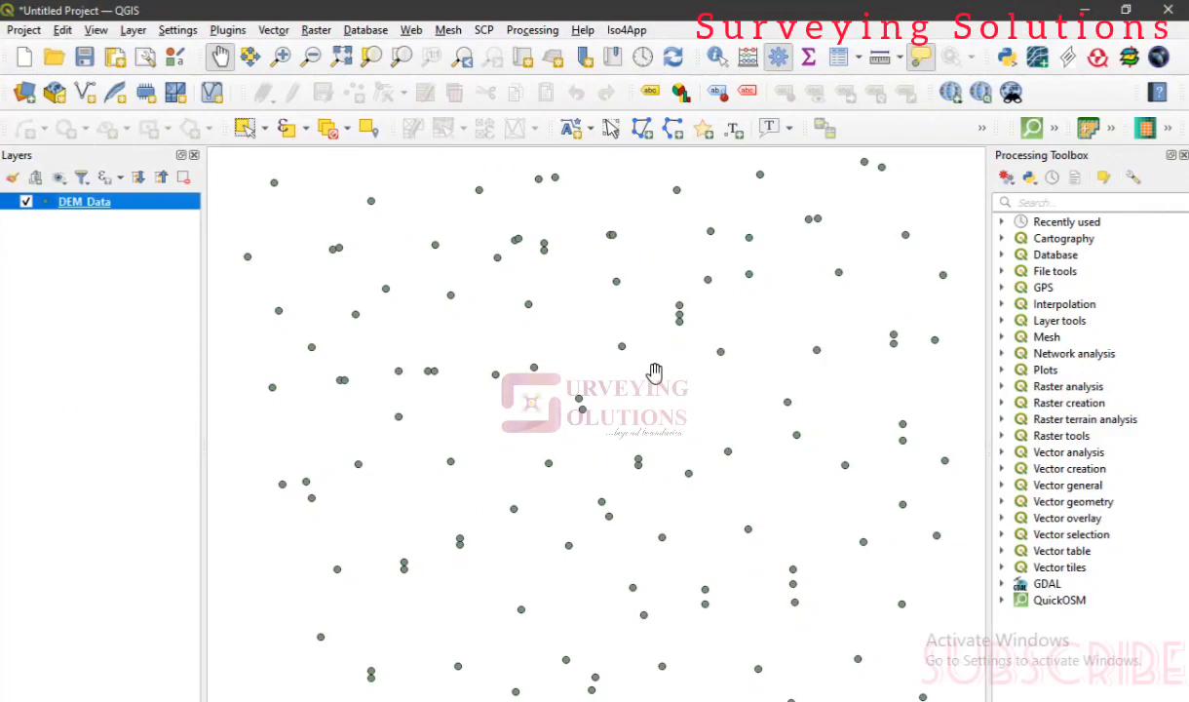
- Search the plugin repository for SRTM and view the details of the SRTM-Downloader plugin
{"action": "left_click", "coordinate": [241, 35]}
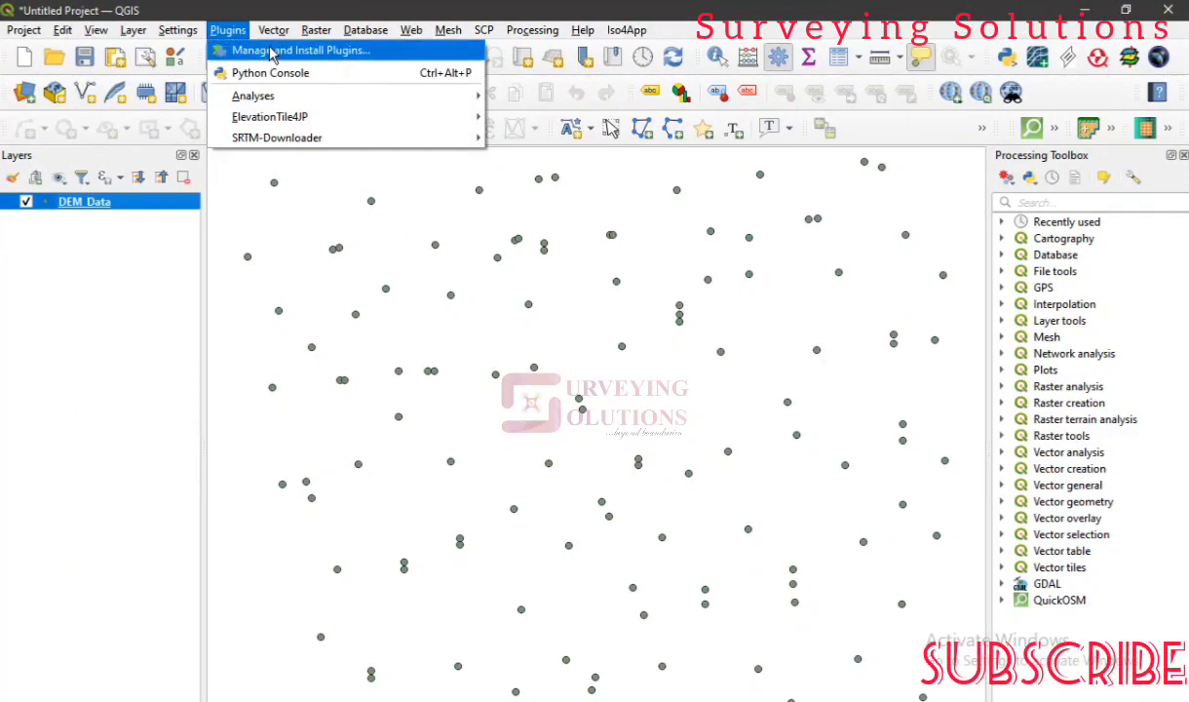
{"action": "left_click", "coordinate": [271, 52]}
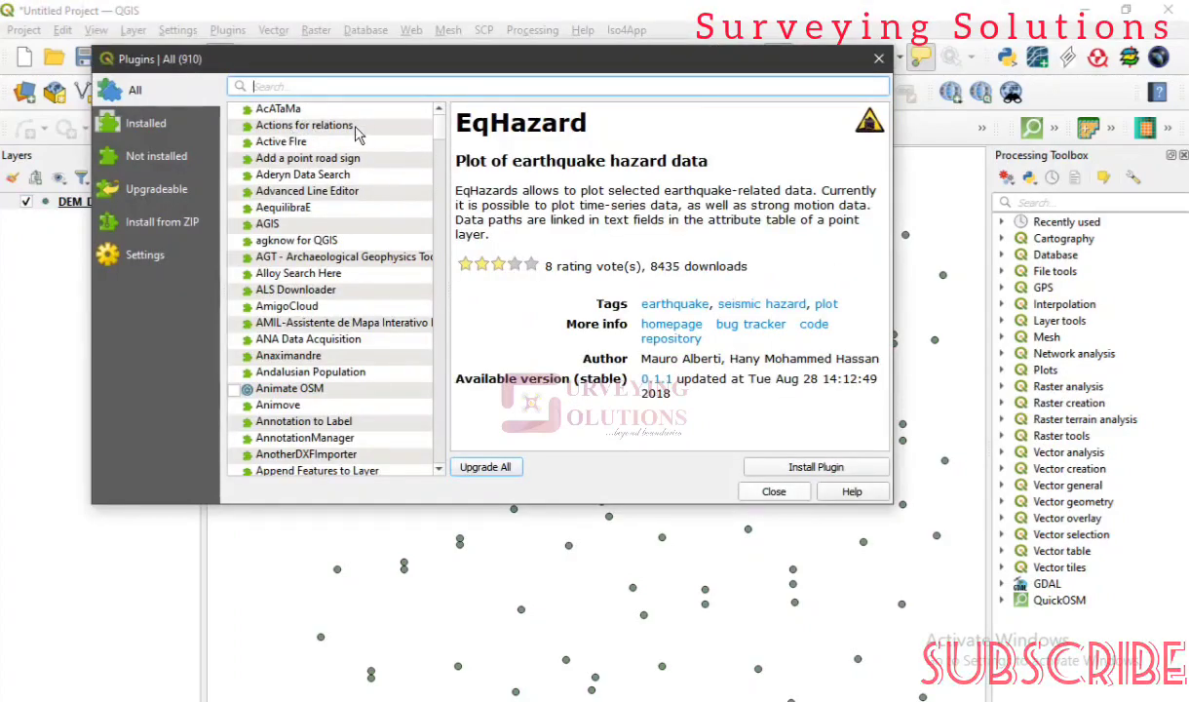
{"action": "left_click", "coordinate": [298, 89]}
{"action": "type", "text": "SRT"}
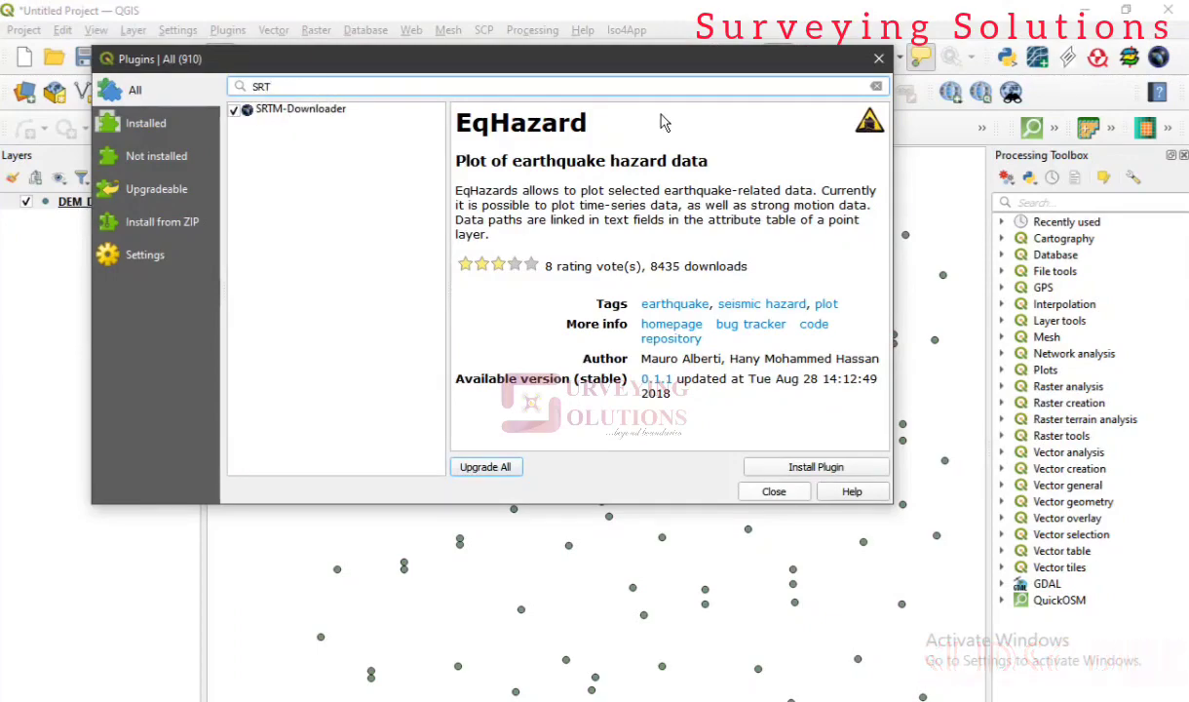
{"action": "left_click", "coordinate": [876, 86]}
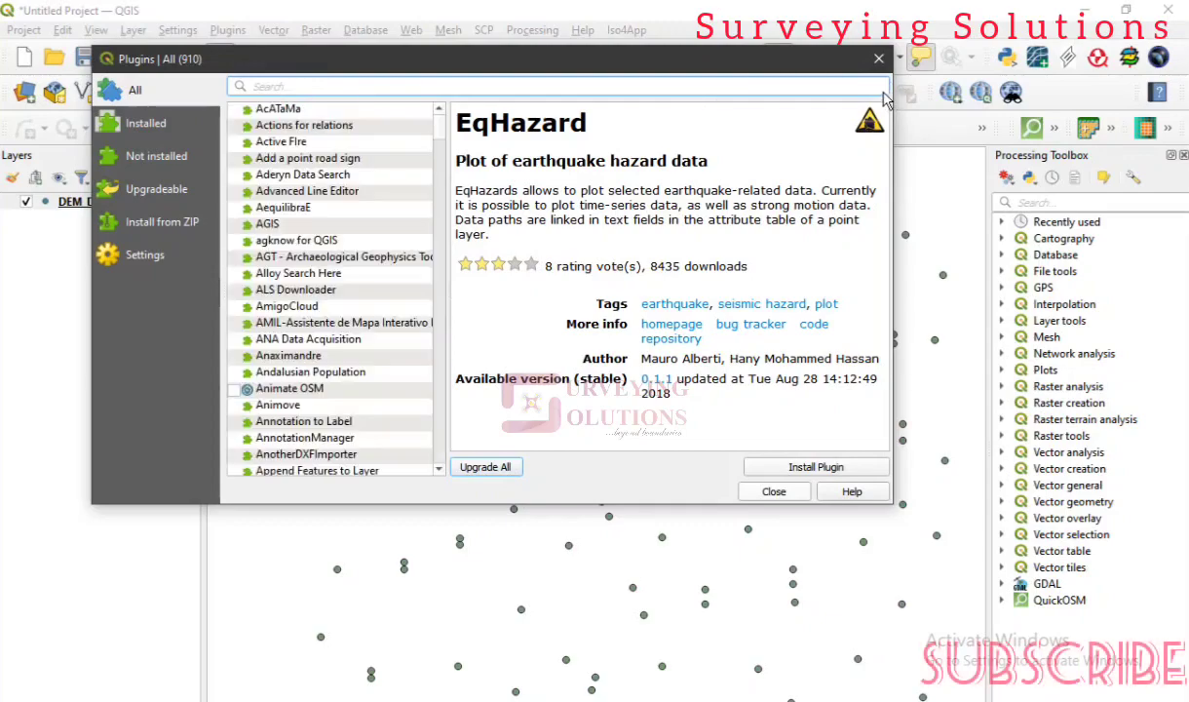
{"action": "type", "text": "S"}
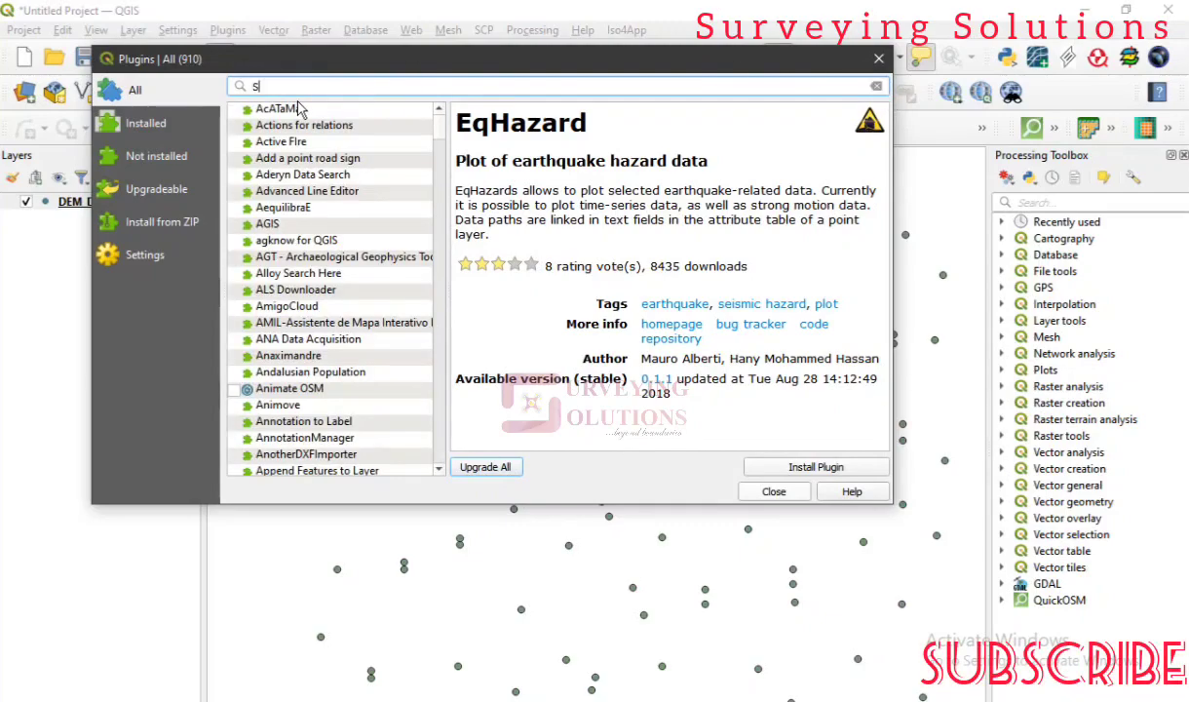
{"action": "type", "text": "RTM"}
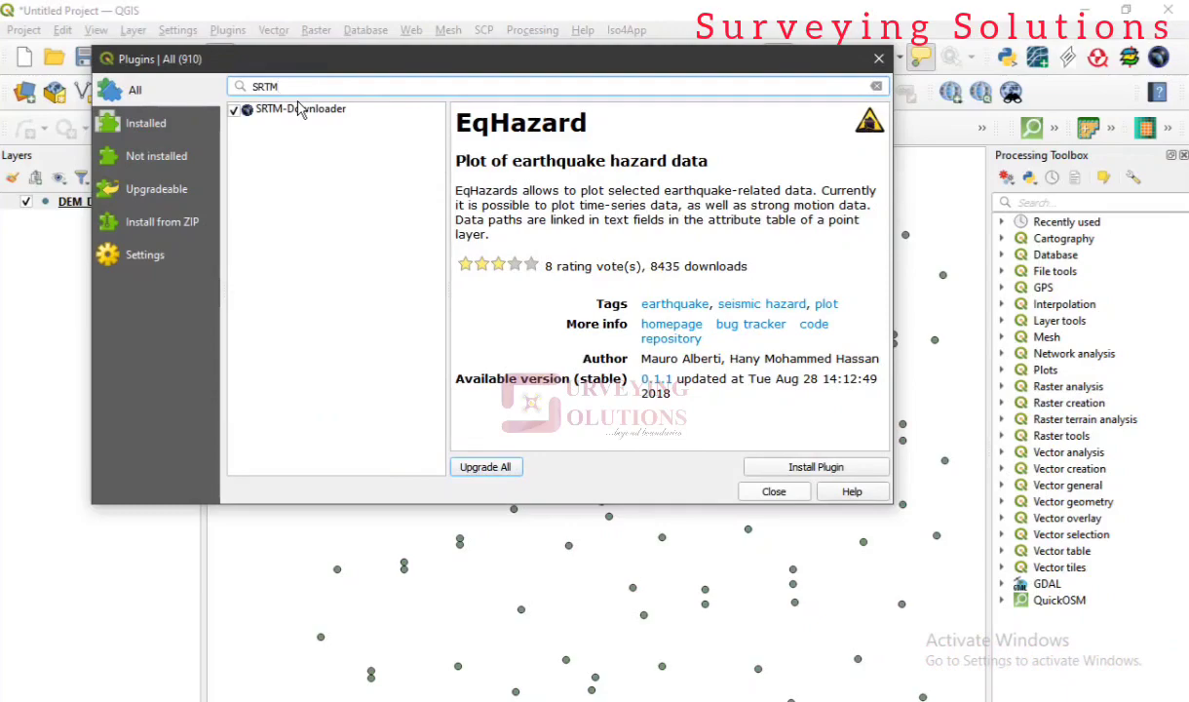
{"action": "left_click", "coordinate": [302, 111]}
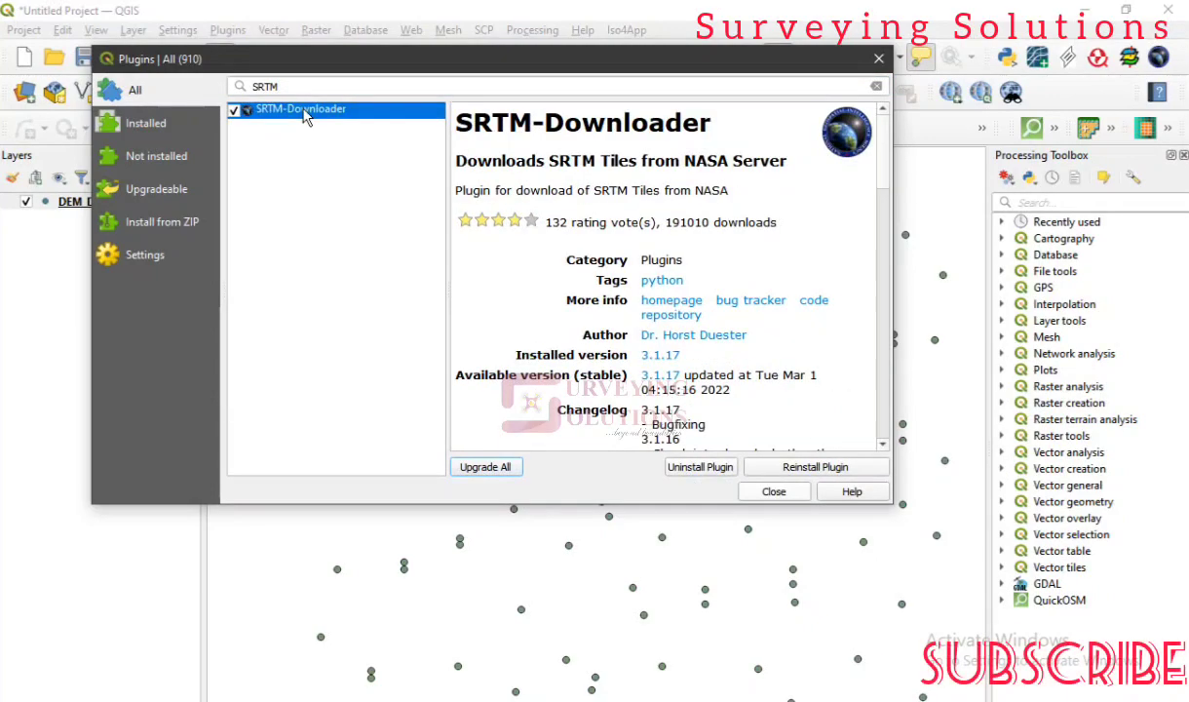
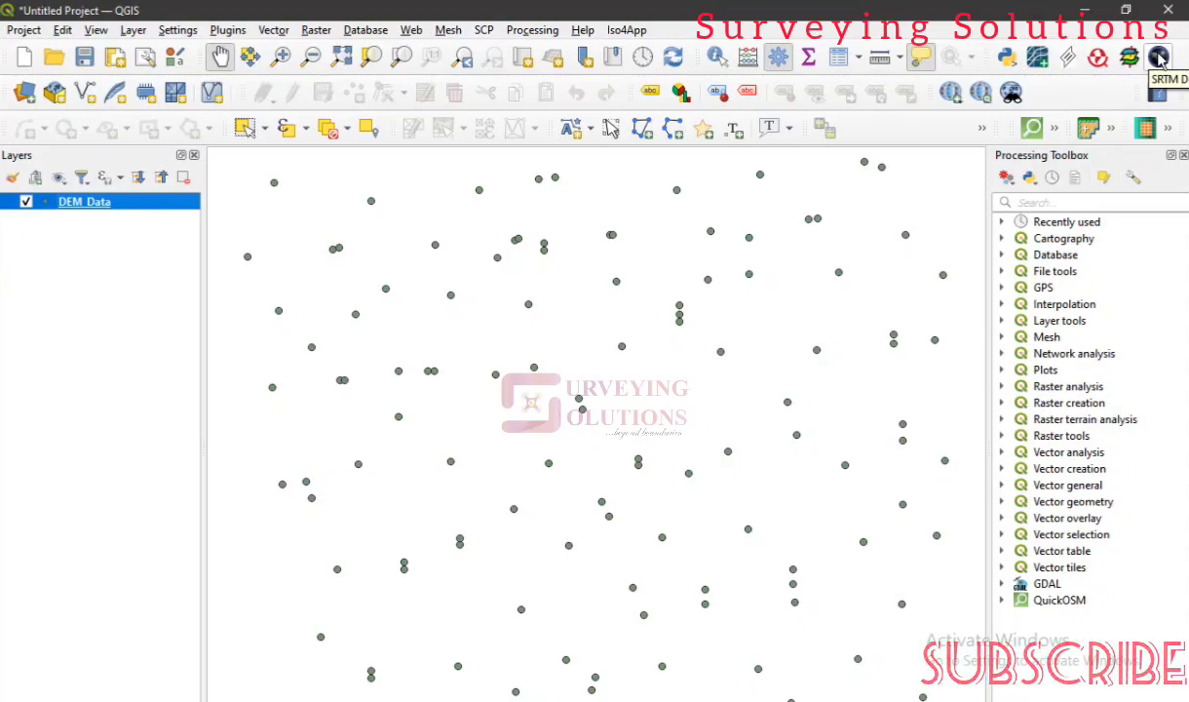
- Open SRTM-Downloader and set its download bounds to the current map canvas extent
{"action": "left_click", "coordinate": [1158, 58]}
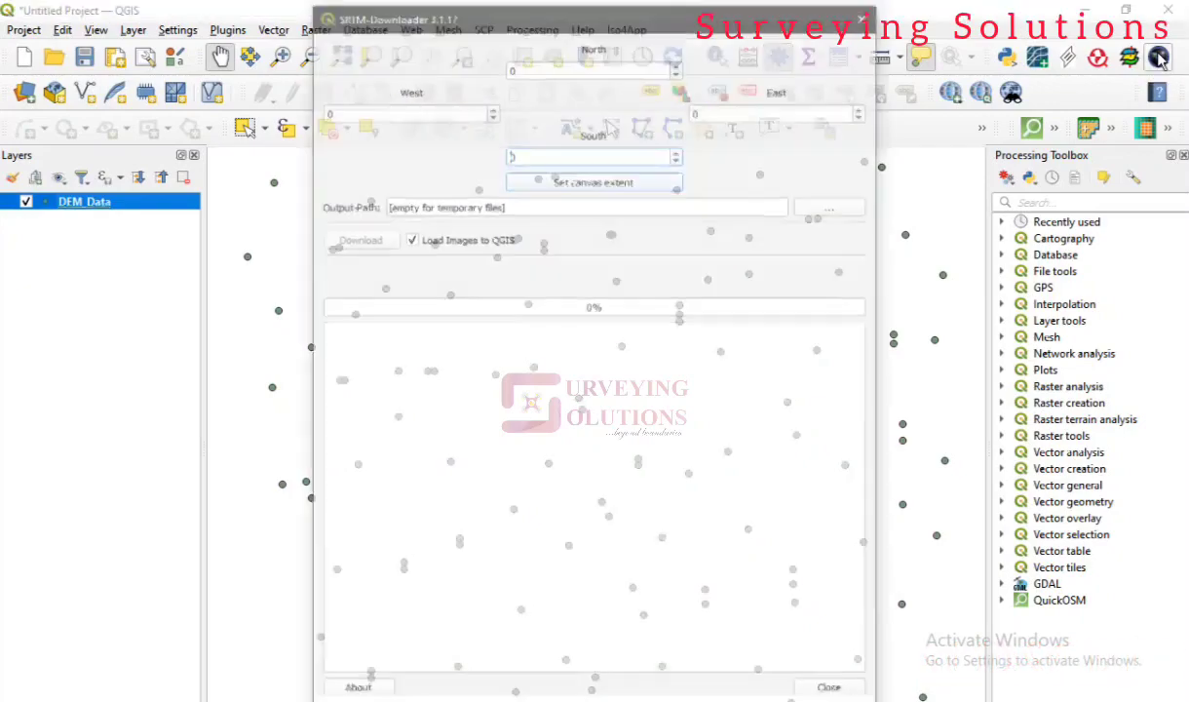
{"action": "mouse_move", "coordinate": [553, 24]}
{"action": "left_mouse_down"}
{"action": "mouse_move", "coordinate": [485, 53]}
{"action": "mouse_move", "coordinate": [489, 21]}
{"action": "mouse_move", "coordinate": [517, 7]}
{"action": "mouse_move", "coordinate": [519, 27]}
{"action": "mouse_move", "coordinate": [536, 19]}
{"action": "left_mouse_up"}
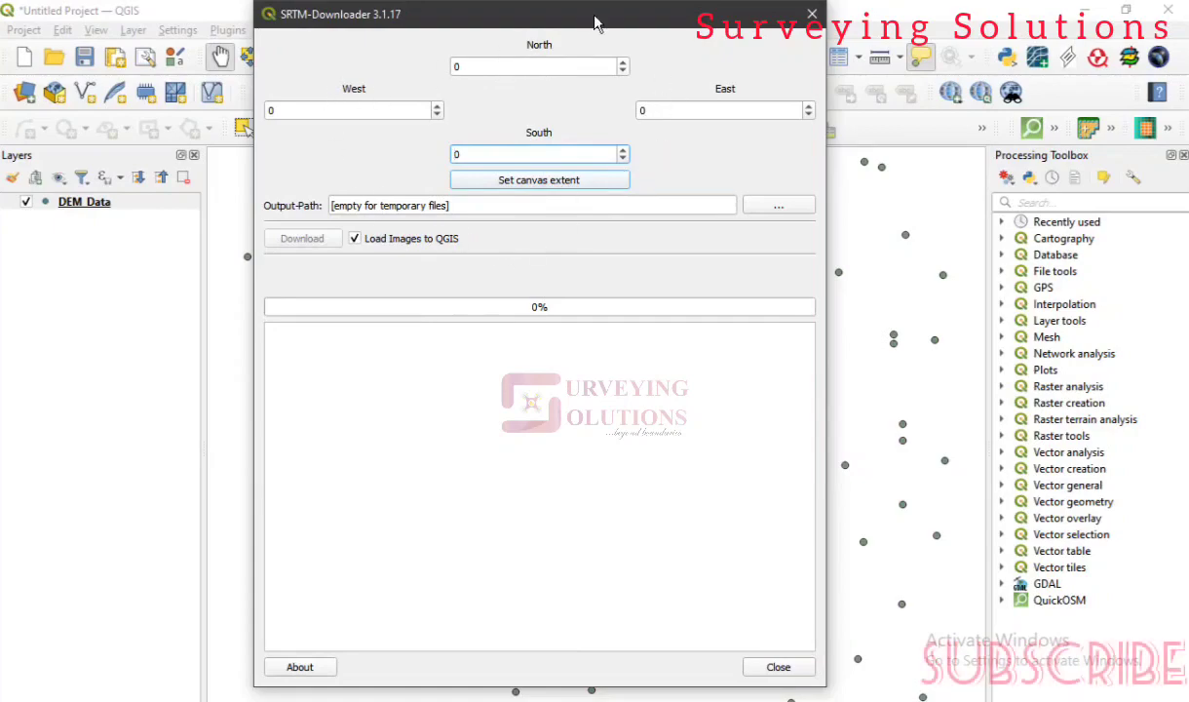
{"action": "left_click_drag", "start_coordinate": [590, 22], "coordinate": [108, 115]}
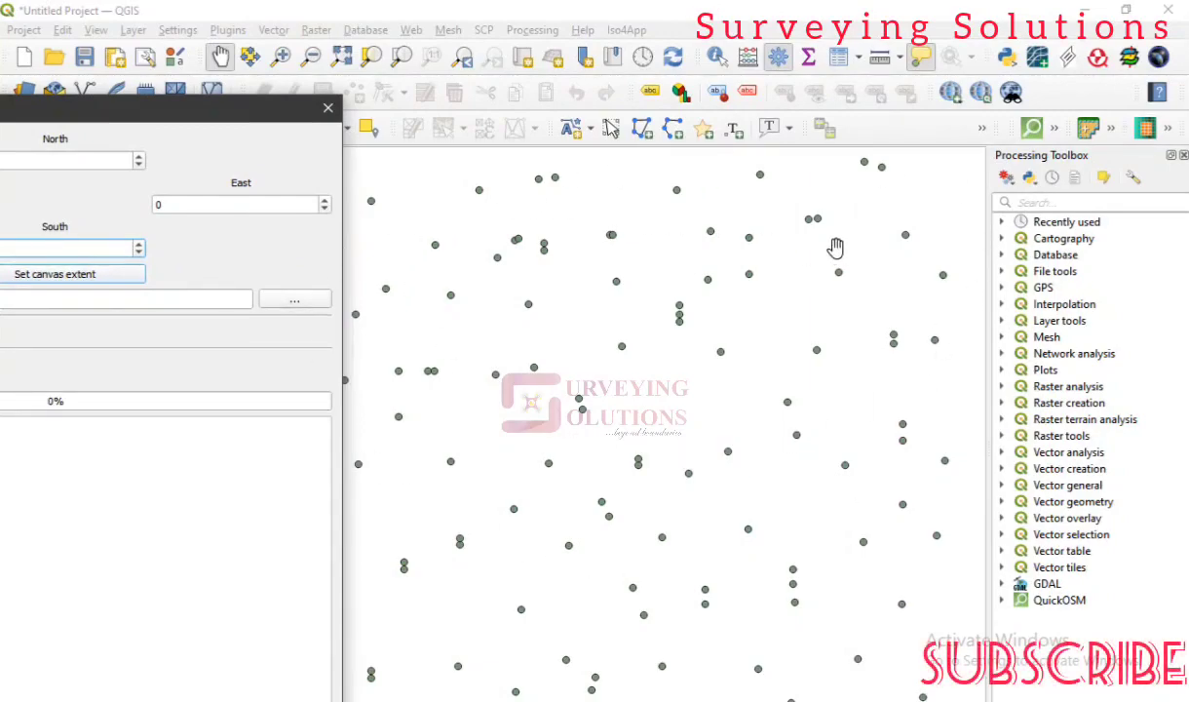
{"action": "left_click_drag", "start_coordinate": [99, 103], "coordinate": [582, 30]}
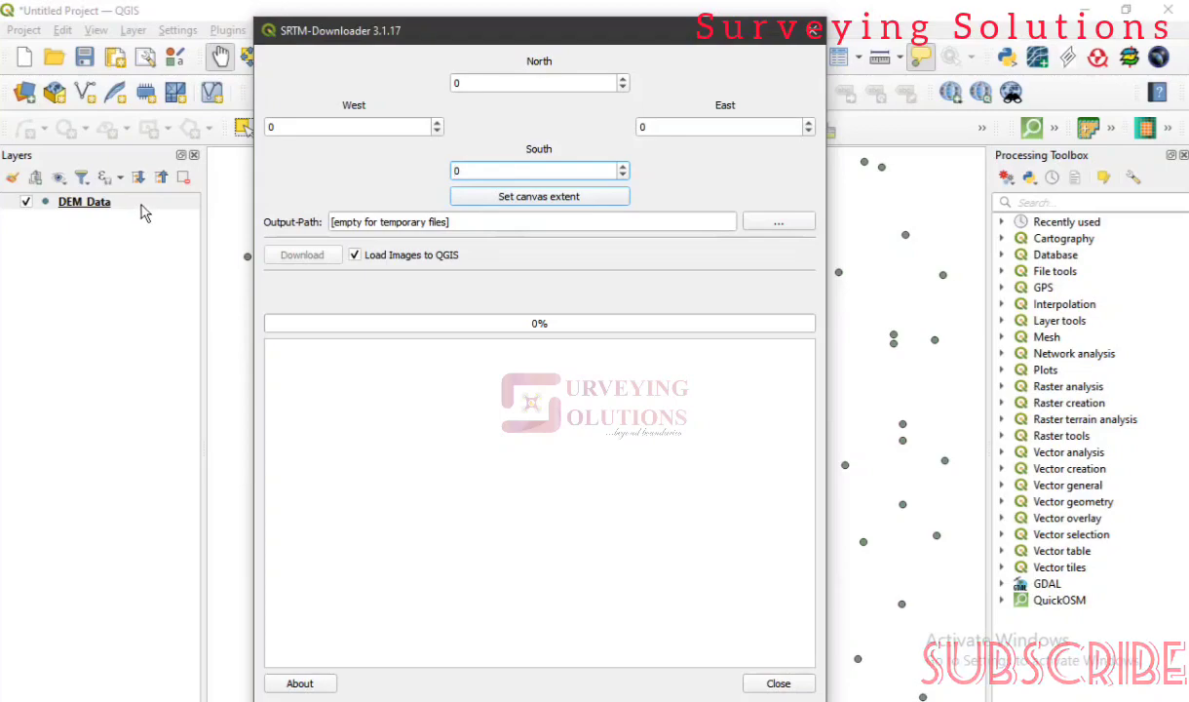
{"action": "left_click_drag", "start_coordinate": [519, 29], "coordinate": [250, 145]}
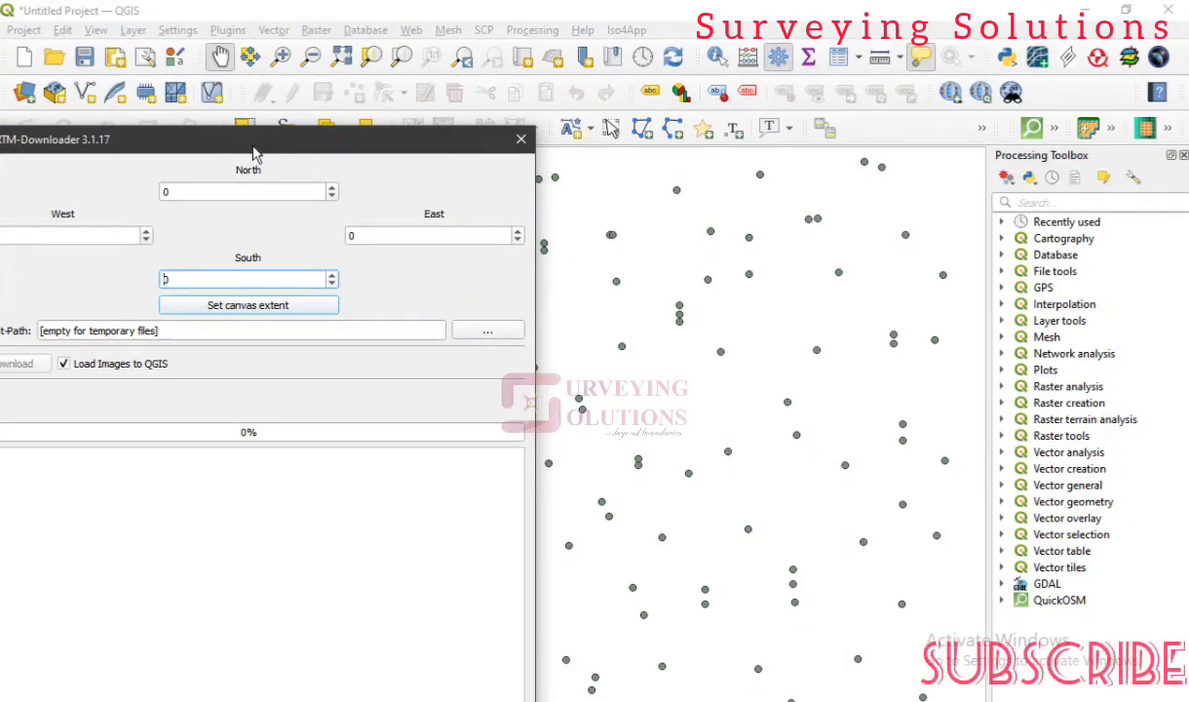
{"action": "left_click_drag", "start_coordinate": [254, 151], "coordinate": [466, 60]}
{"action": "left_click", "coordinate": [451, 218]}
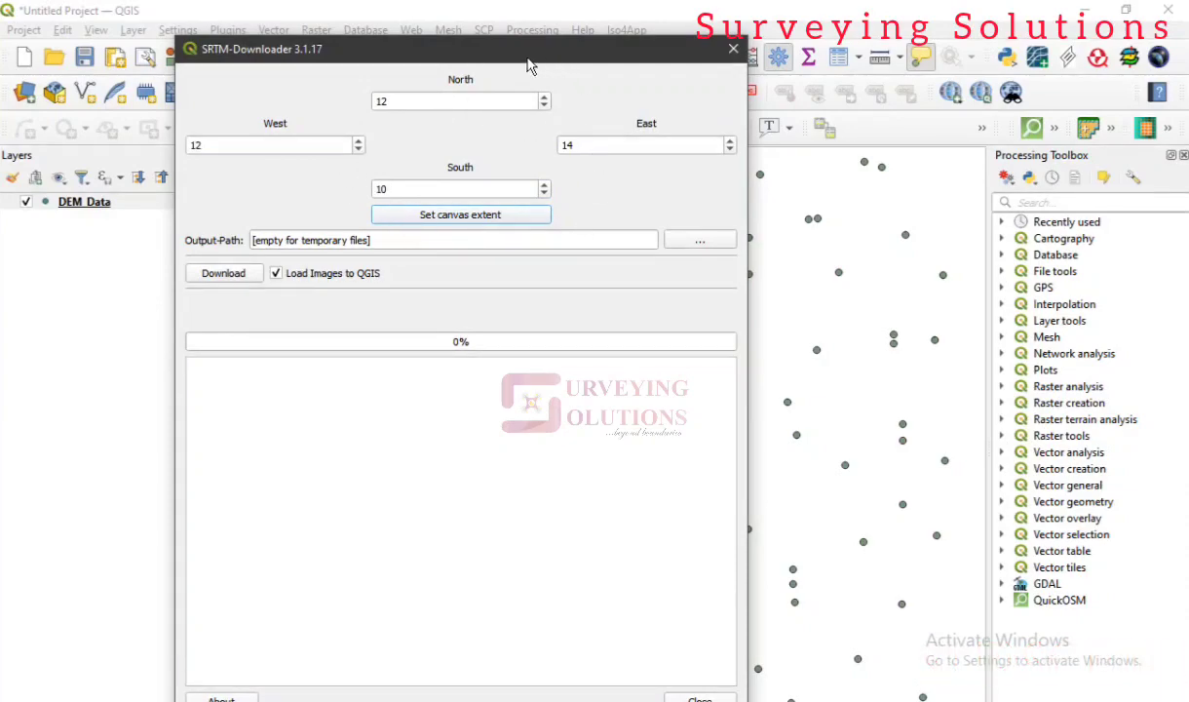
- Create a folder named DEM inside DOWNLOAD DEM and set it as the output path for the SRTM tiles
{"action": "left_click_drag", "start_coordinate": [526, 64], "coordinate": [586, 41]}
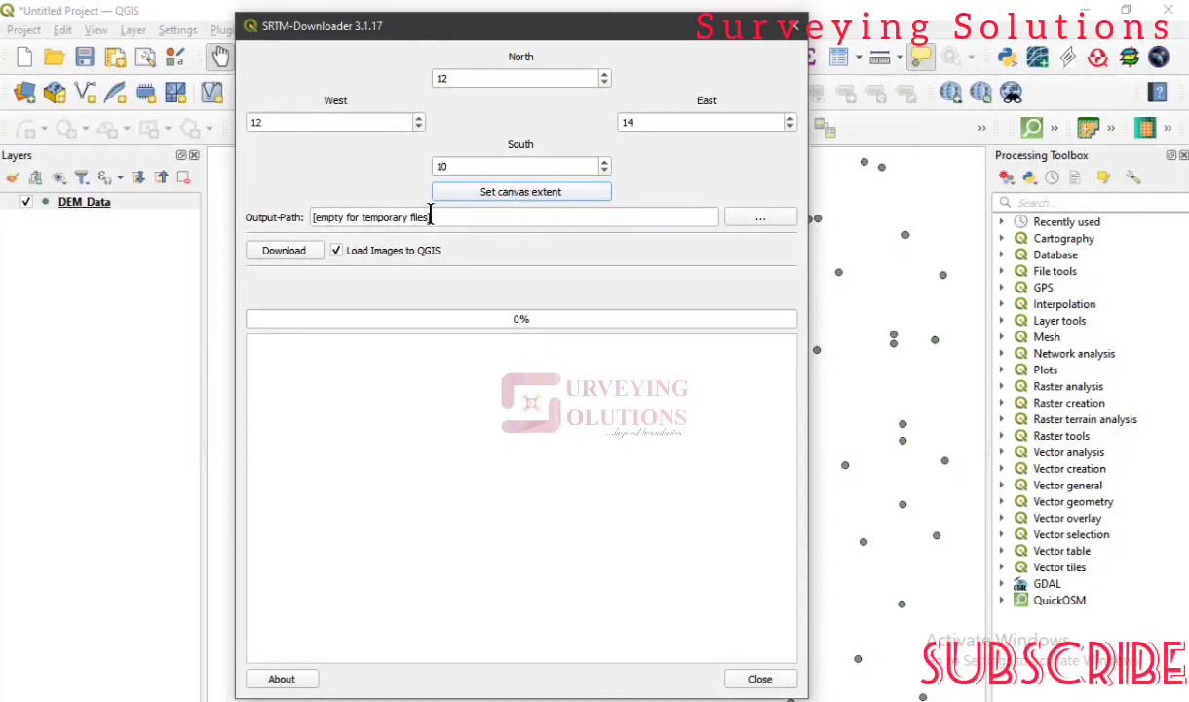
{"action": "left_click", "coordinate": [755, 225]}
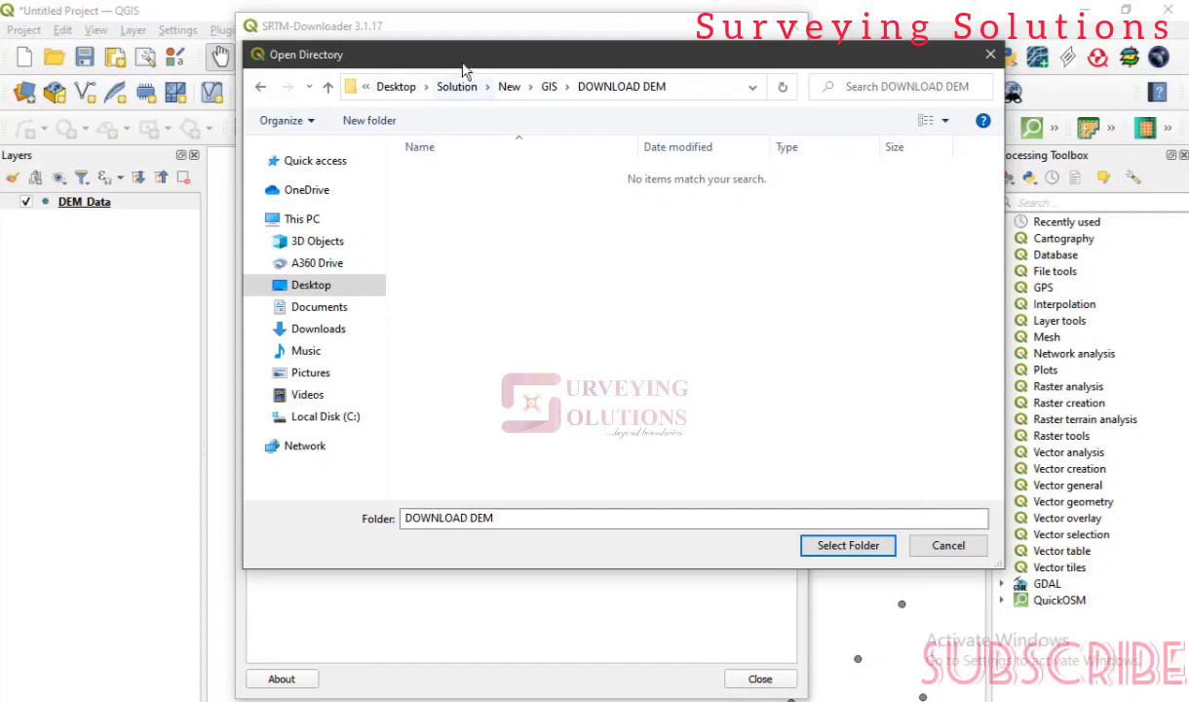
{"action": "left_click_drag", "start_coordinate": [489, 60], "coordinate": [441, 47]}
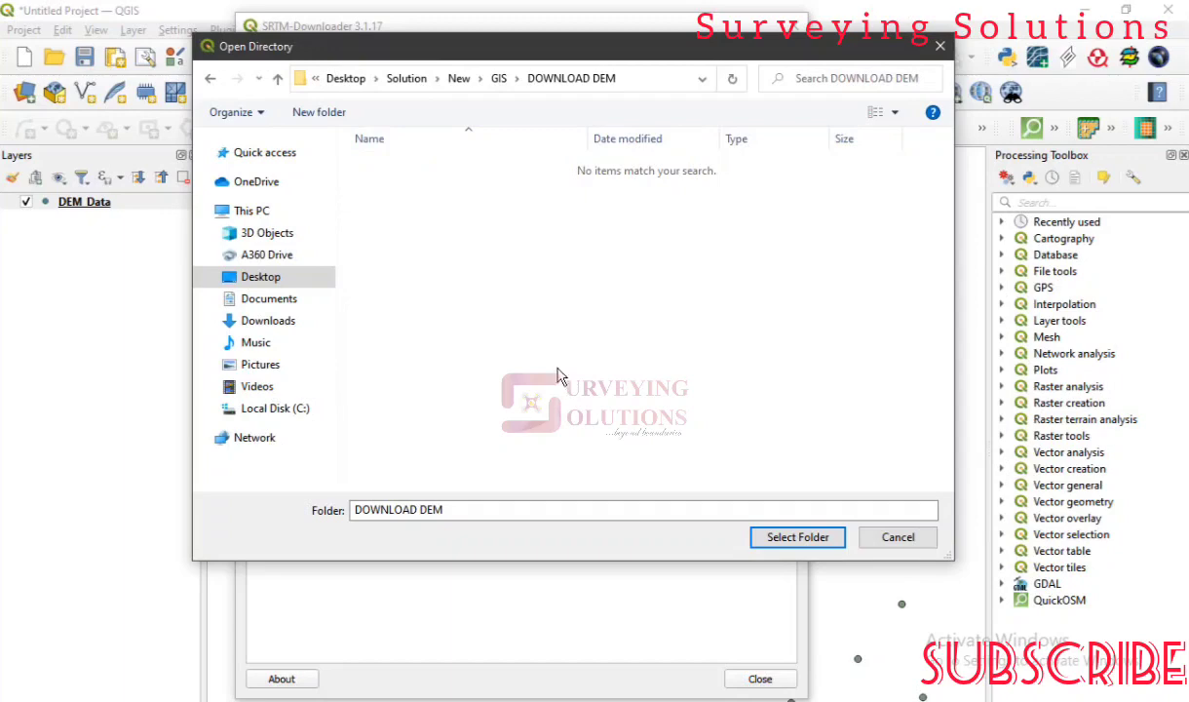
{"action": "left_click", "coordinate": [335, 115]}
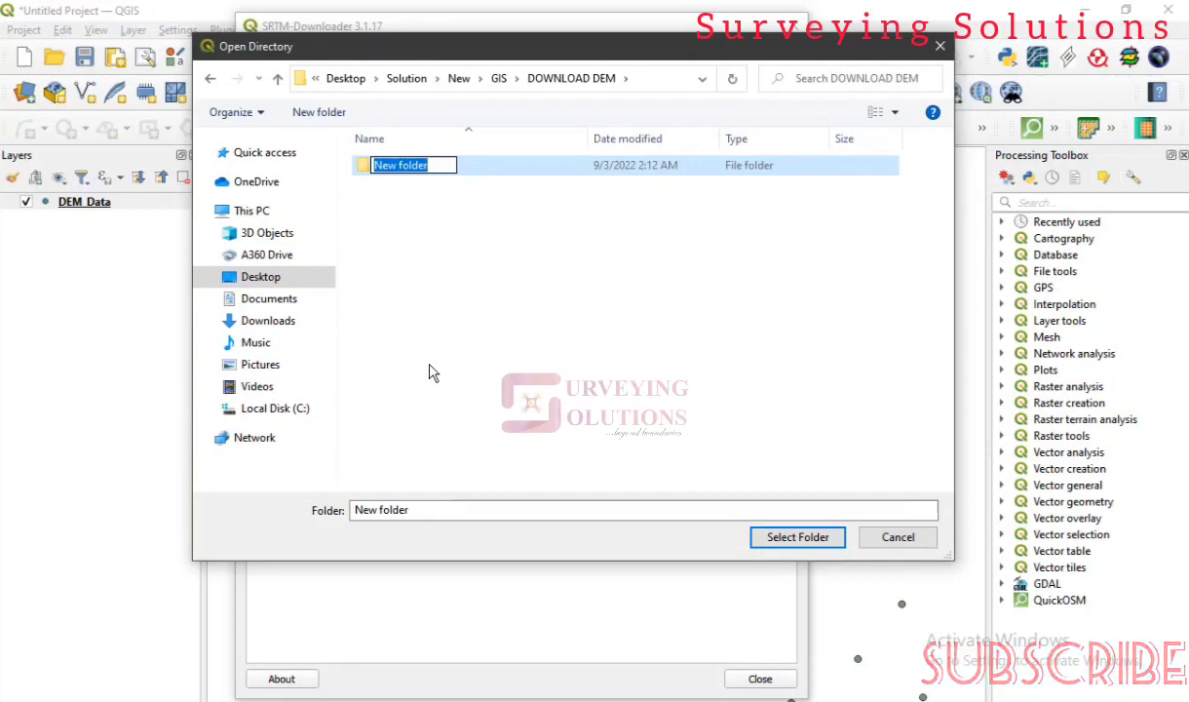
{"action": "type", "text": "DEM"}
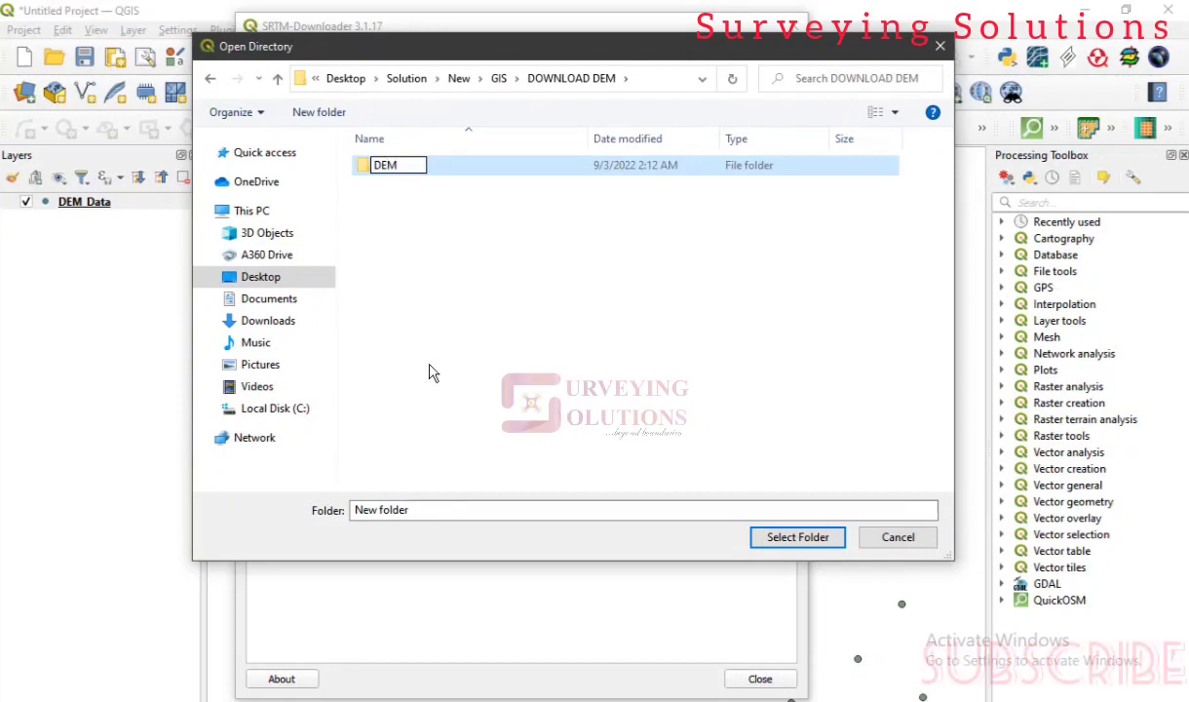
{"action": "key", "text": "Return"}
{"action": "double_click", "coordinate": [548, 170]}
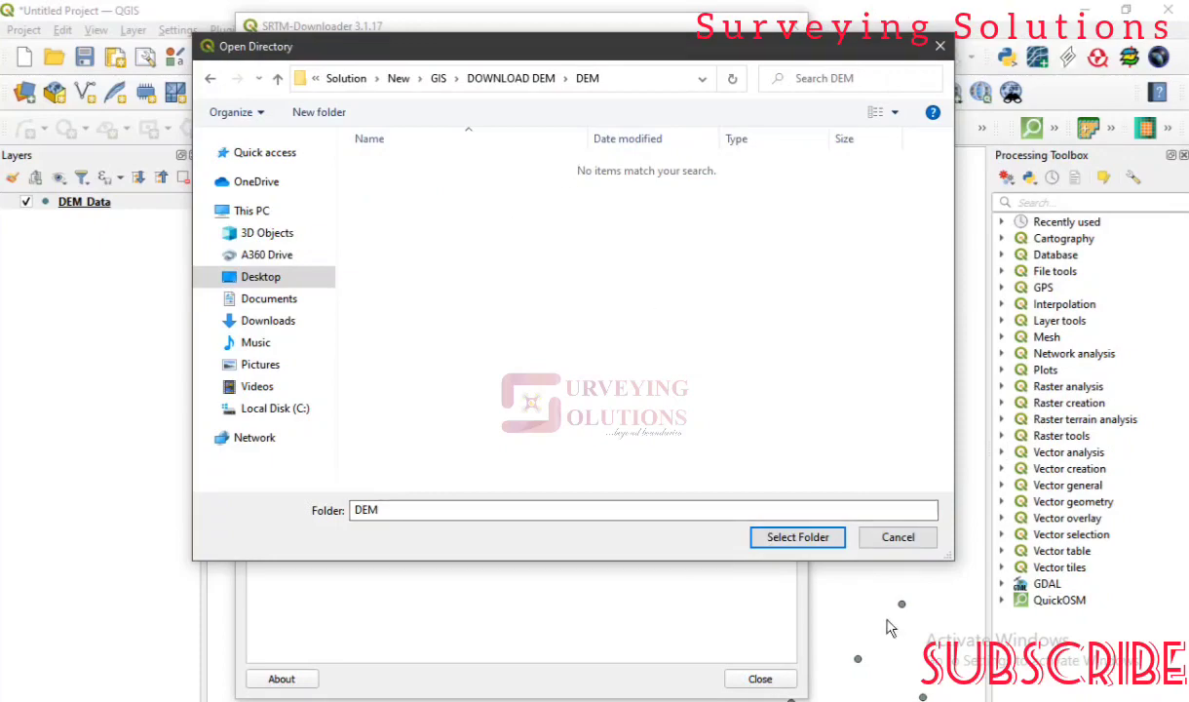
{"action": "left_click", "coordinate": [797, 537]}
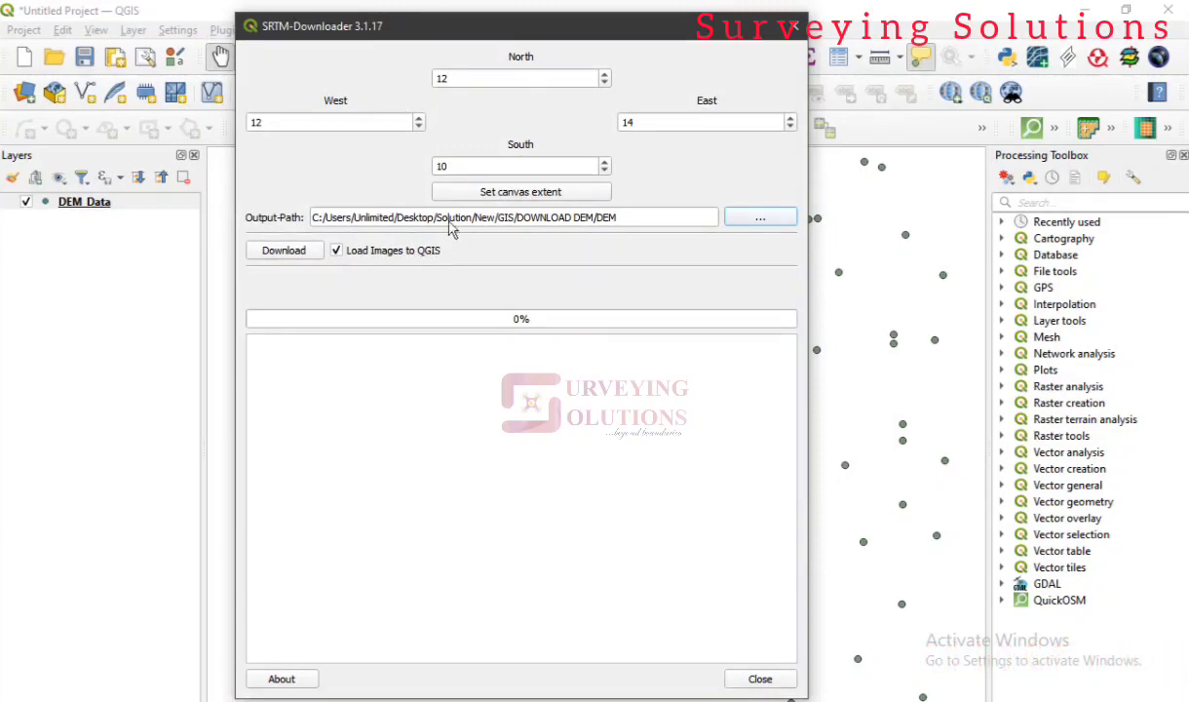
- Download the SRTM tiles with image loading enabled, logging in to Earthdata with the prefilled account and saving the credentials
{"action": "left_click_drag", "start_coordinate": [524, 37], "coordinate": [521, 26]}
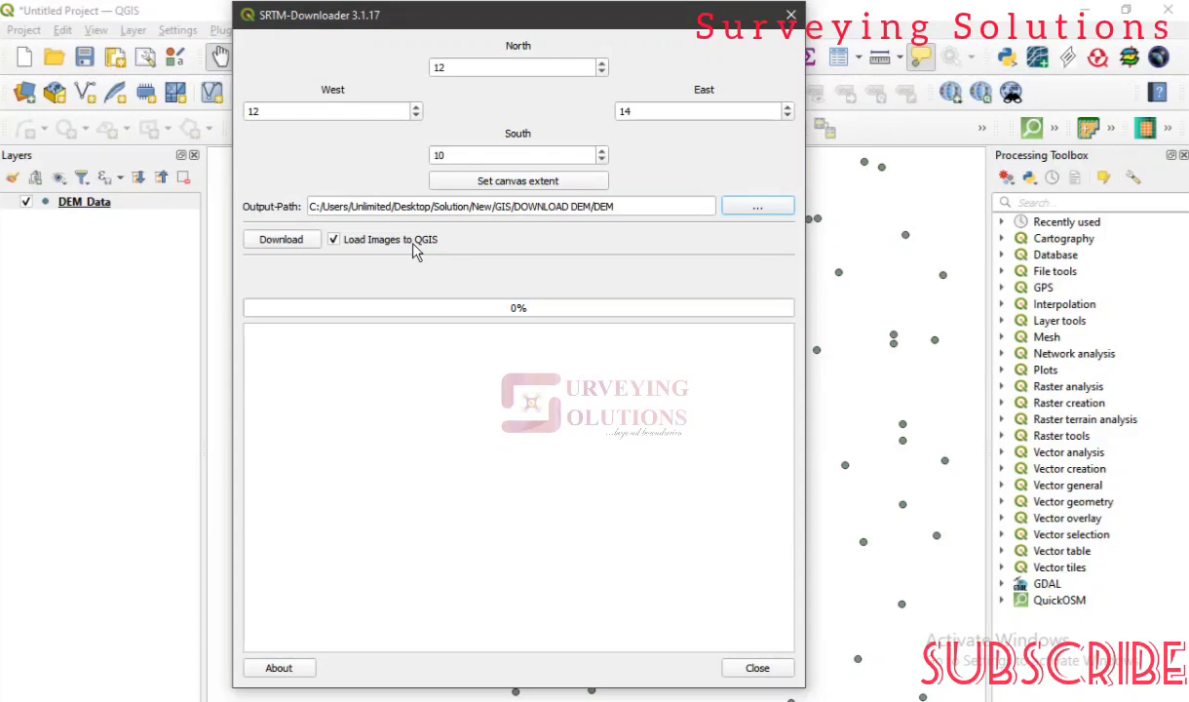
{"action": "left_click", "coordinate": [278, 241]}
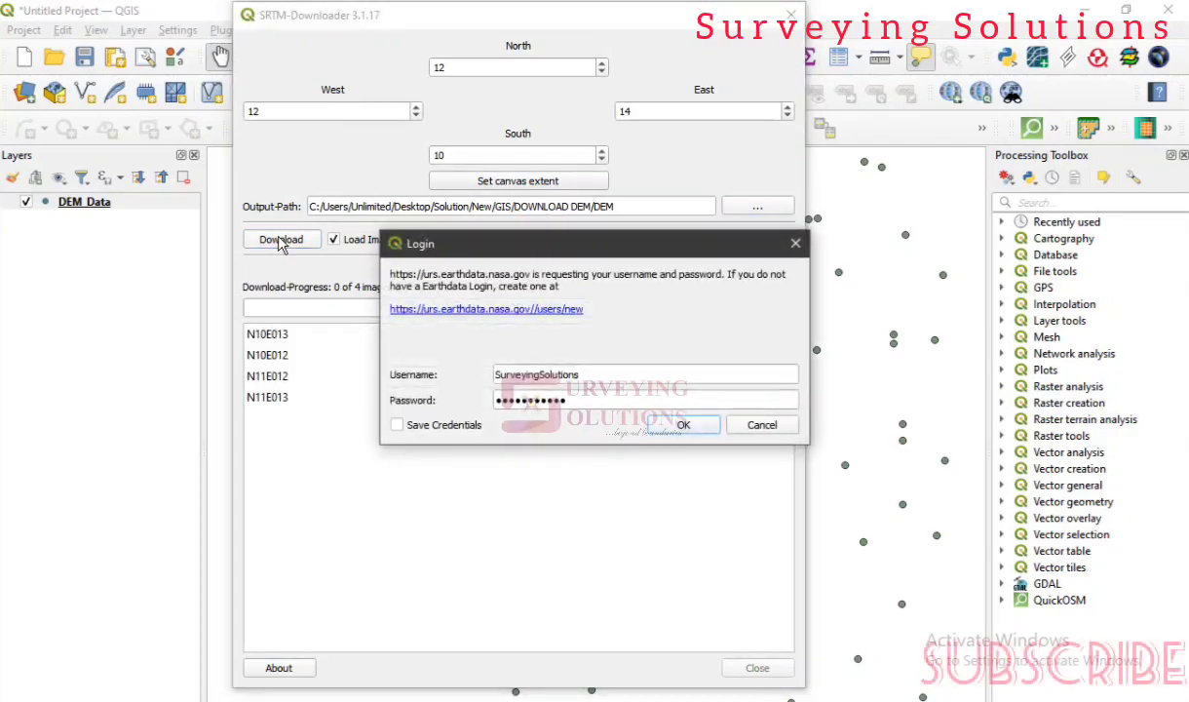
{"action": "left_click_drag", "start_coordinate": [599, 245], "coordinate": [543, 181]}
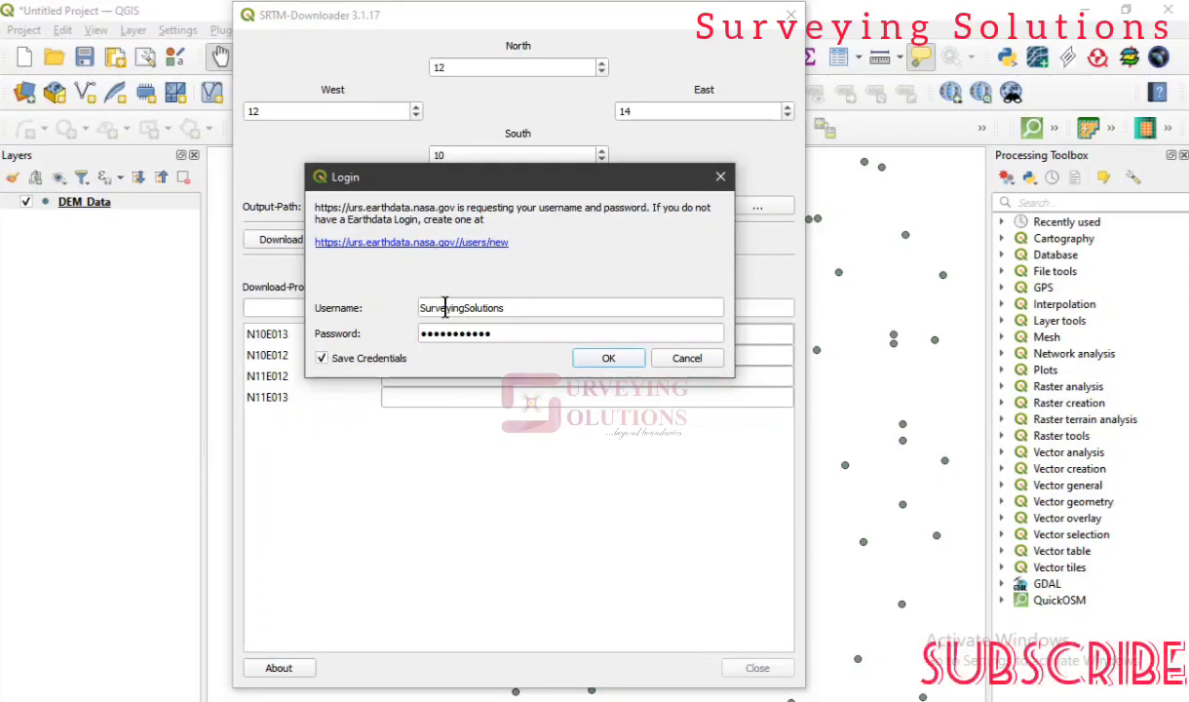
{"action": "left_click", "coordinate": [591, 361]}
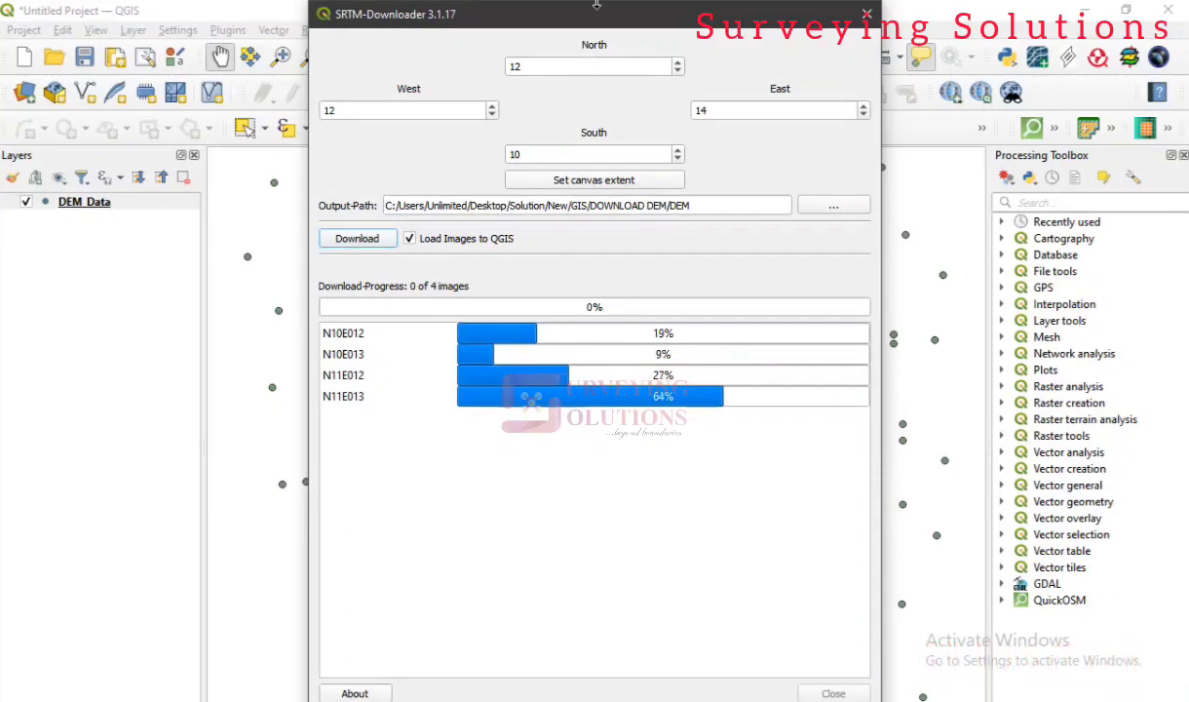
{"action": "left_click_drag", "start_coordinate": [596, 6], "coordinate": [589, 16]}
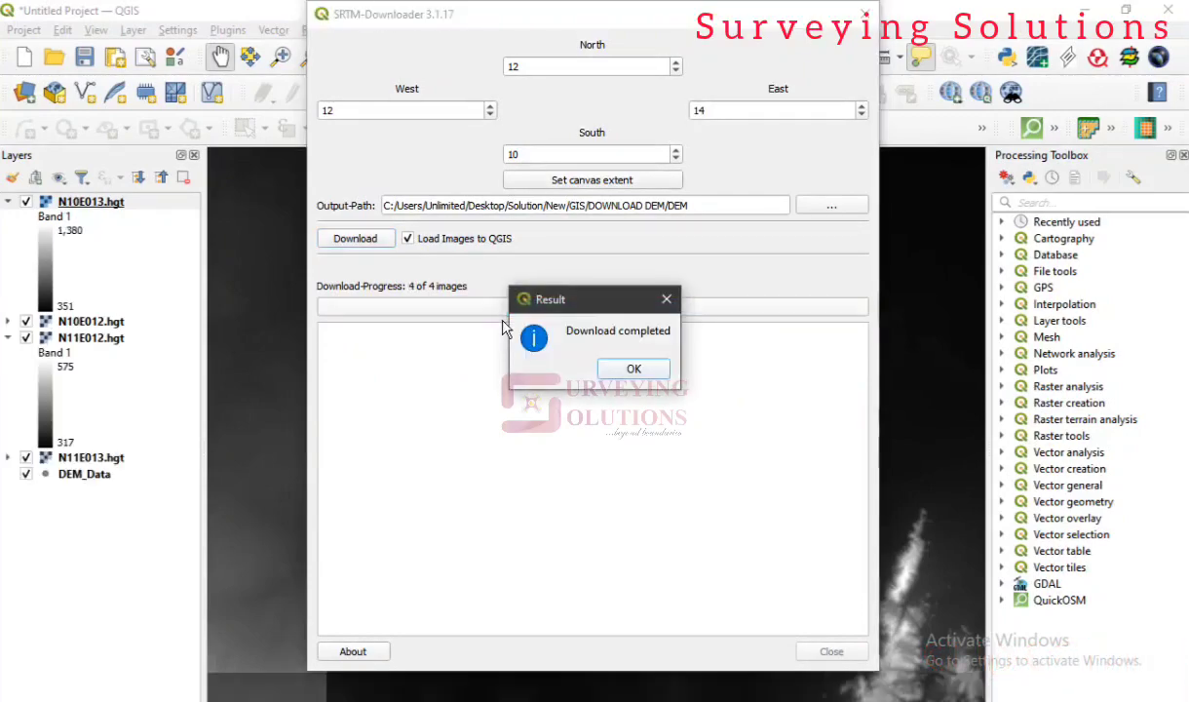
- Dismiss the download result, close SRTM-Downloader, and collapse the legends of the N10E013.hgt and N11E012.hgt tiles
{"action": "left_click", "coordinate": [635, 370]}
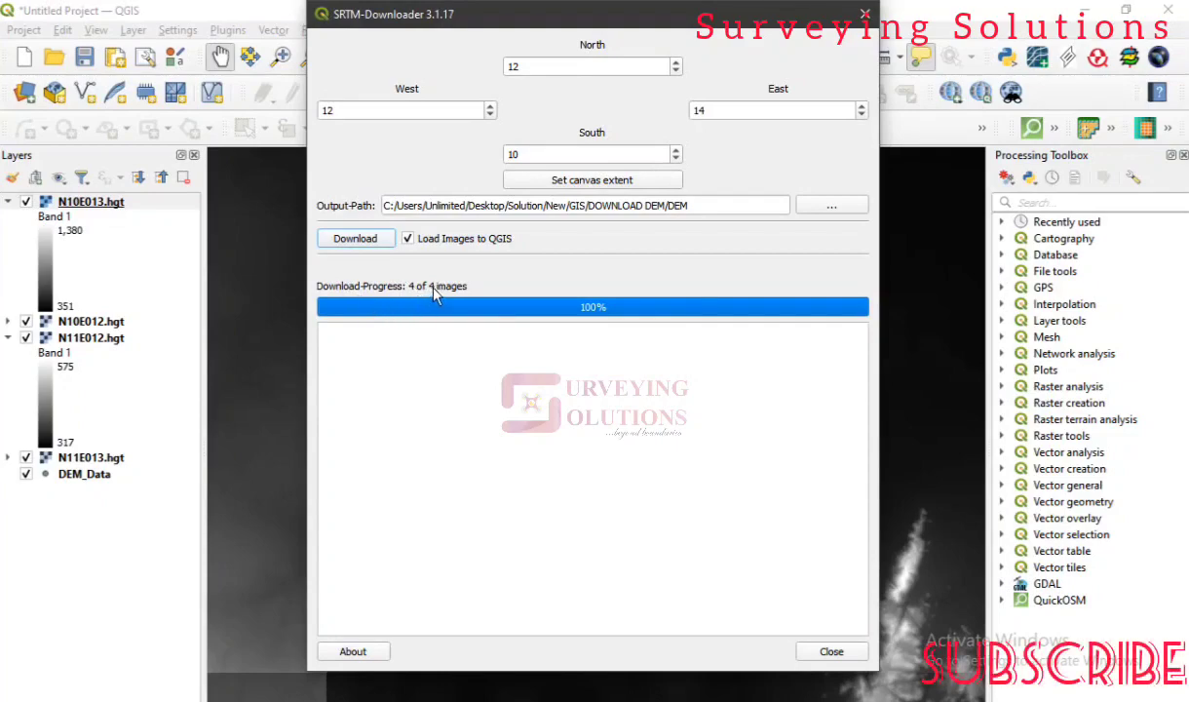
{"action": "left_click", "coordinate": [831, 651]}
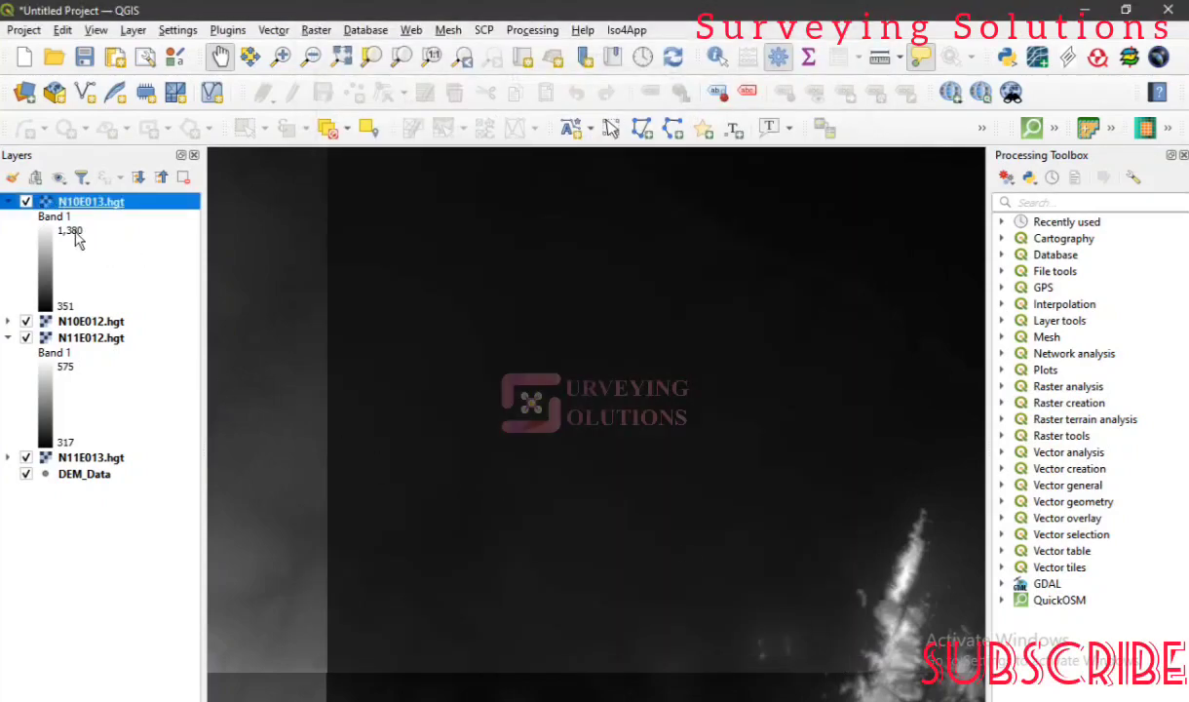
{"action": "left_click", "coordinate": [8, 201]}
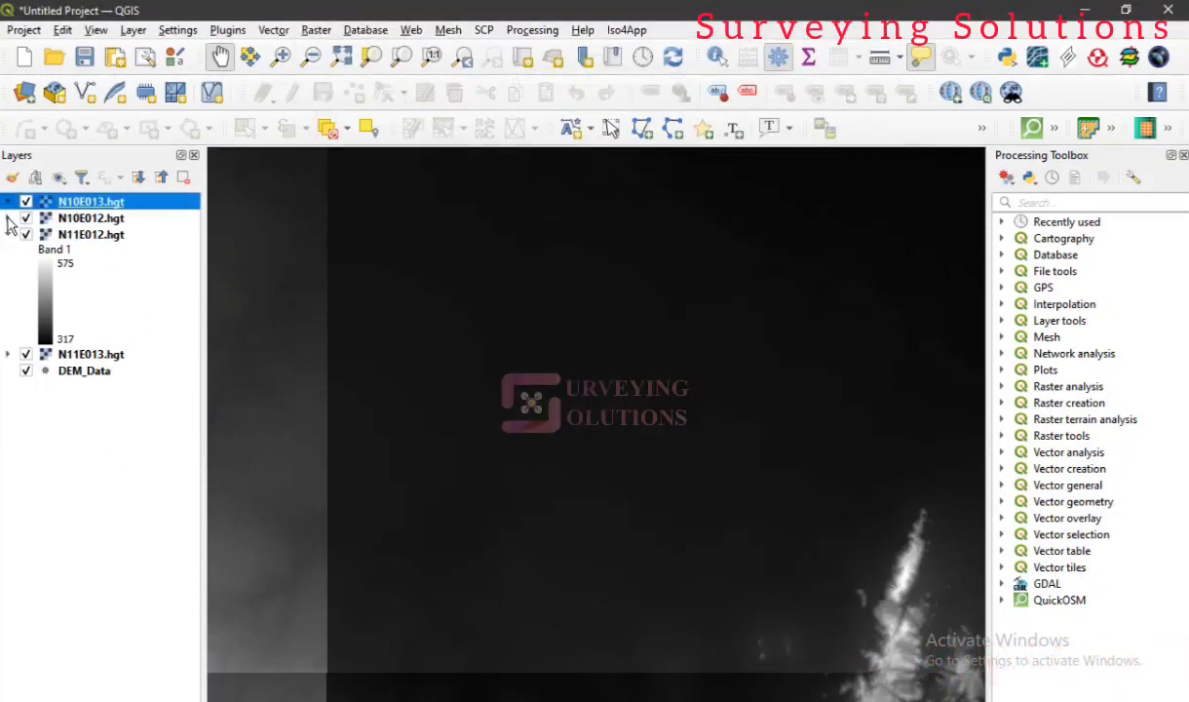
{"action": "left_click", "coordinate": [7, 233]}
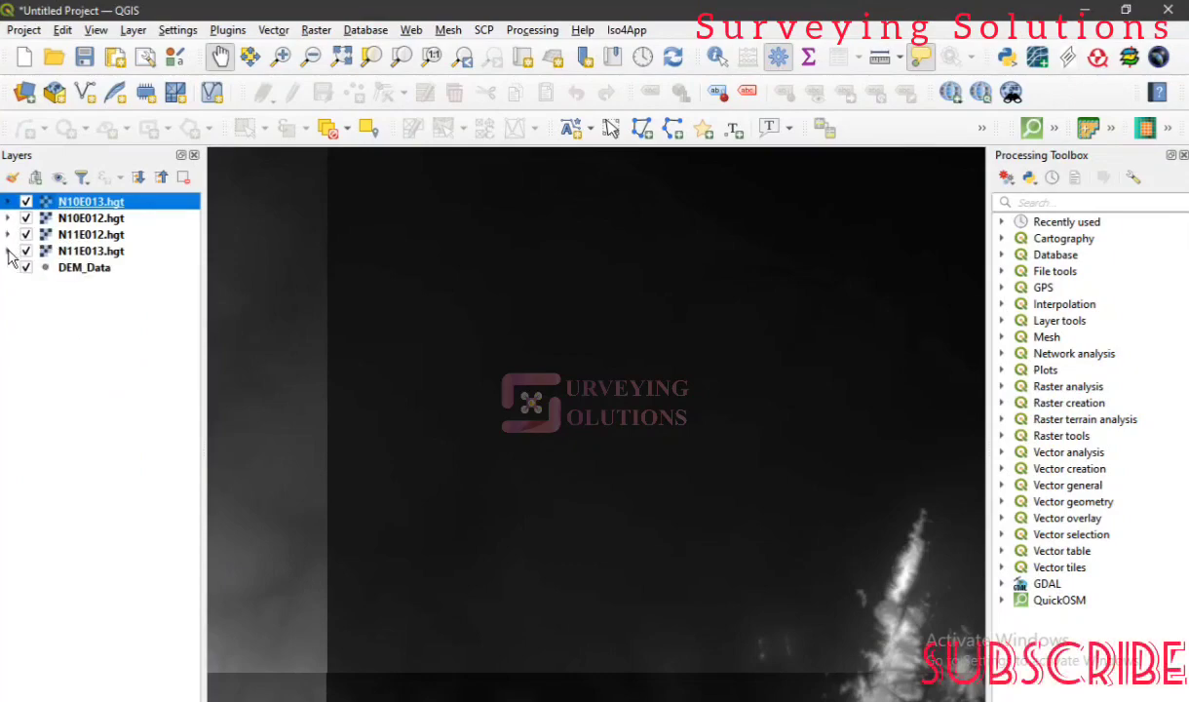
- Select the four SRTM tile layers and zoom the map to their combined extent
{"action": "left_click", "coordinate": [122, 217], "text": "ctrl"}
{"action": "left_click", "coordinate": [122, 238], "text": "ctrl"}
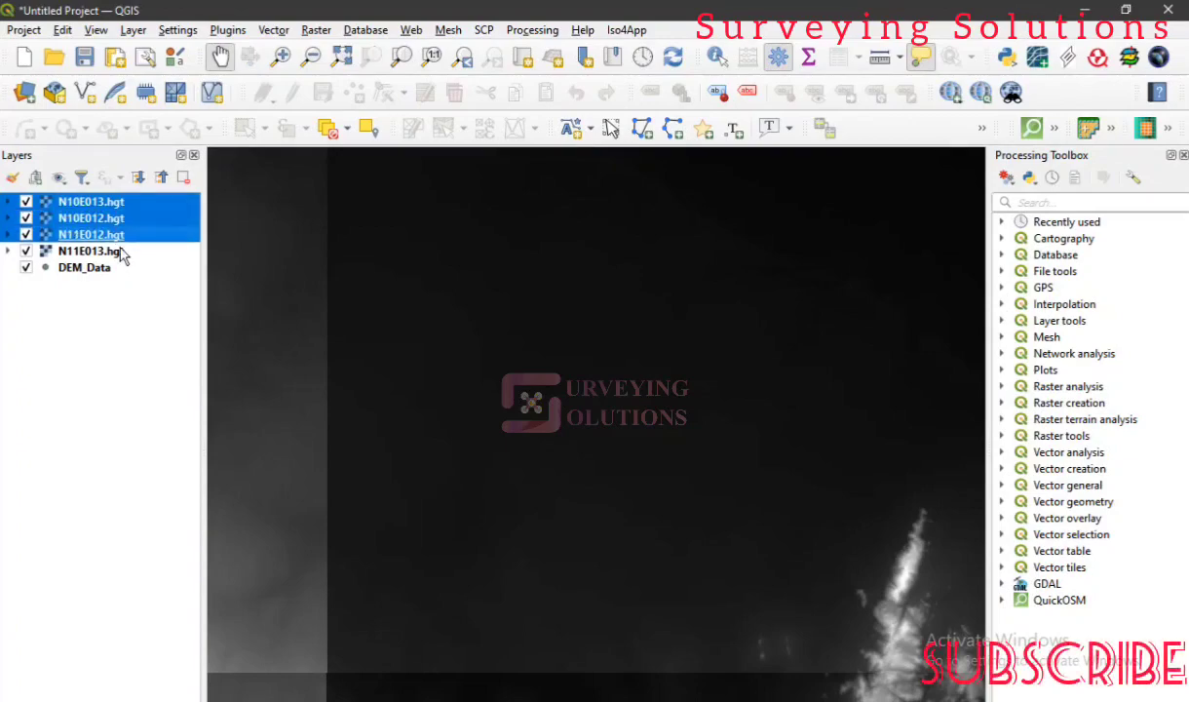
{"action": "left_click", "coordinate": [125, 252], "text": "ctrl"}
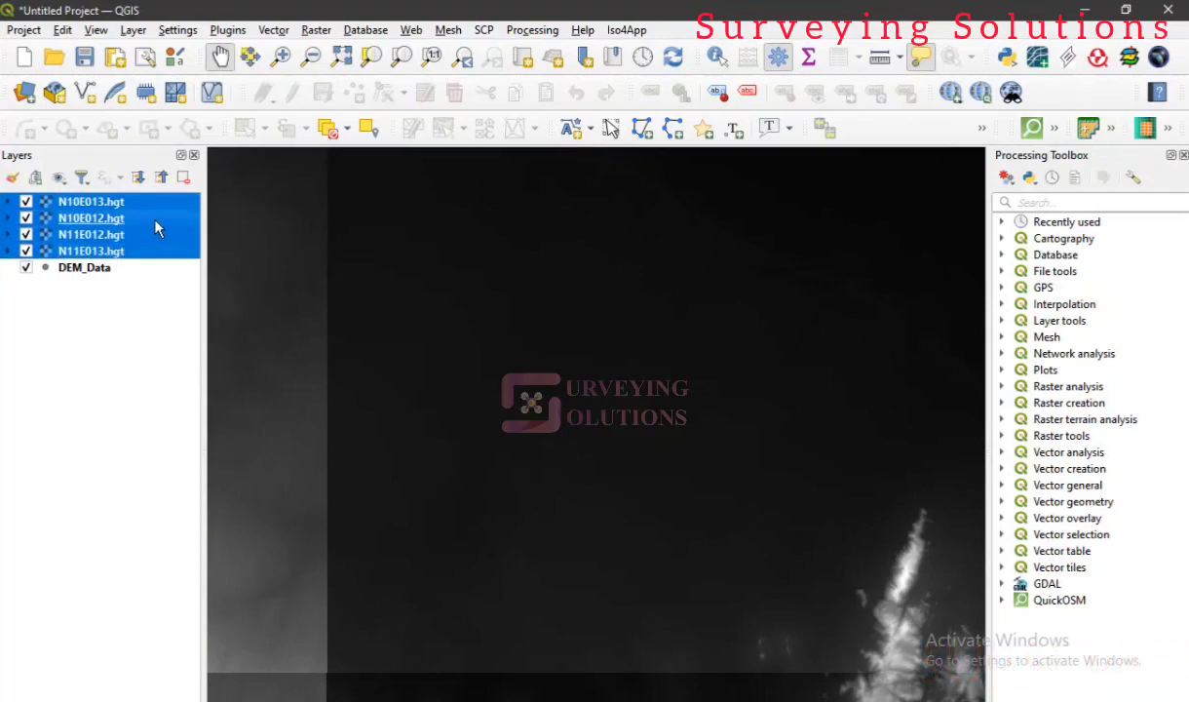
{"action": "right_click", "coordinate": [155, 223]}
{"action": "left_click", "coordinate": [202, 229]}
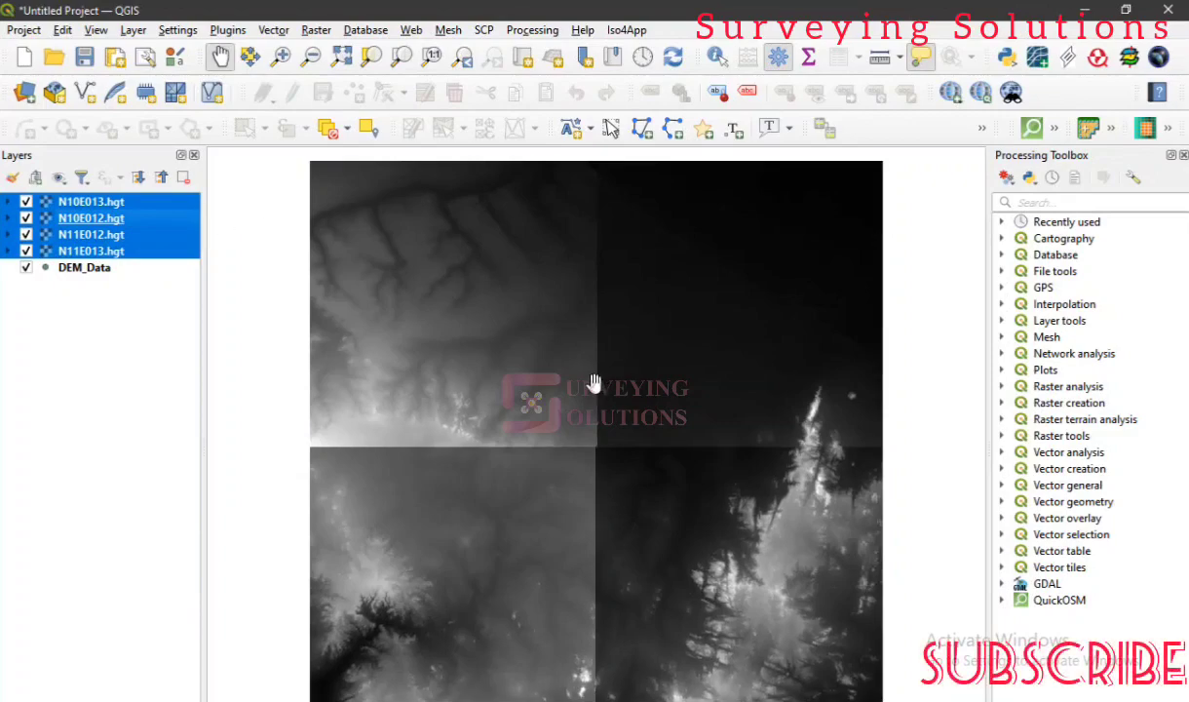
- Hide and show each of the four SRTM tiles in turn to check which area each one covers
{"action": "left_click", "coordinate": [25, 202]}
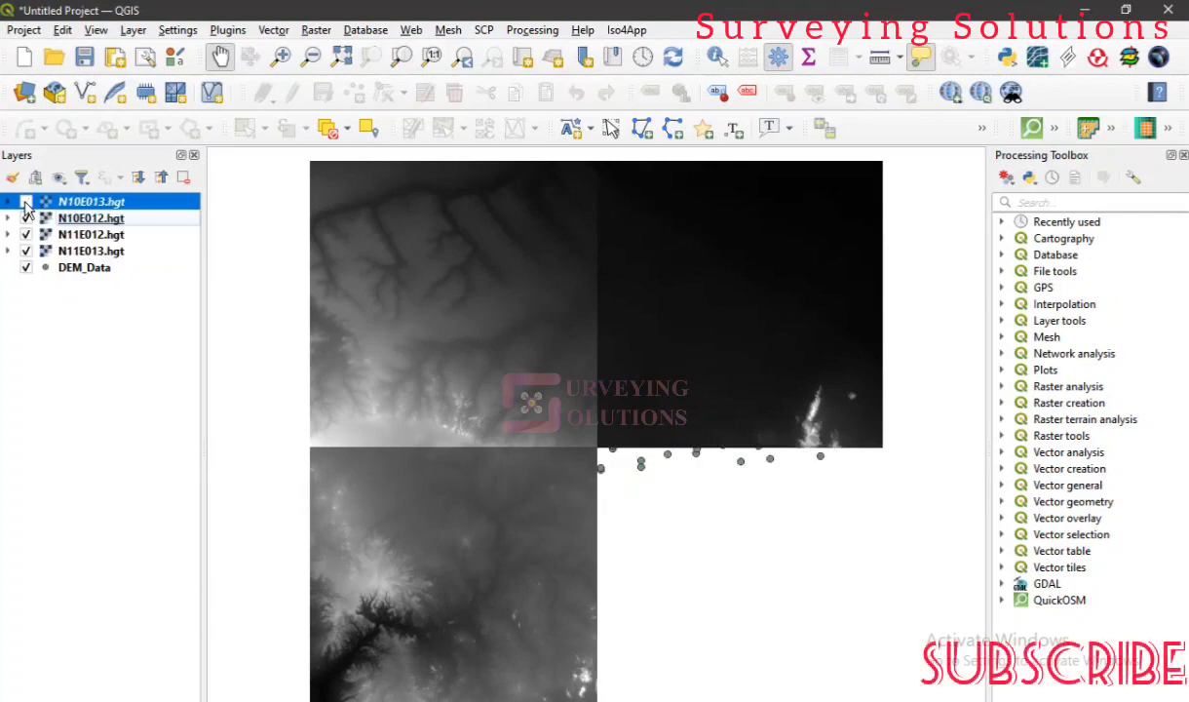
{"action": "left_click", "coordinate": [25, 202]}
{"action": "left_click", "coordinate": [25, 219]}
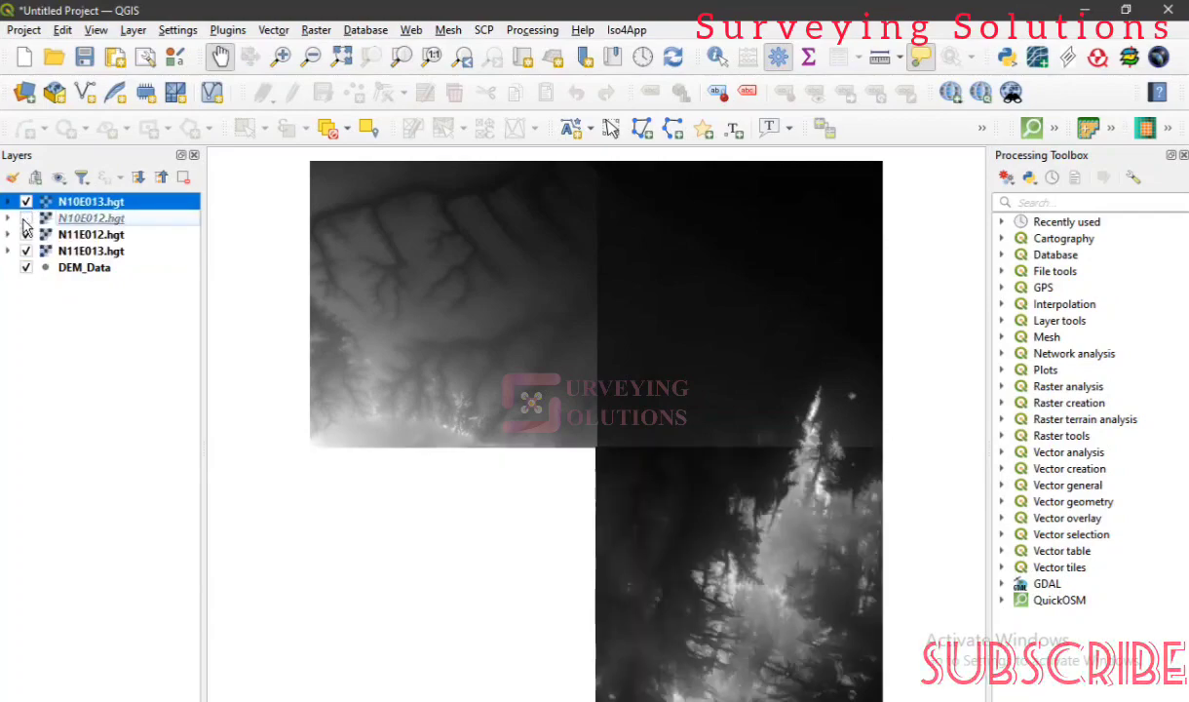
{"action": "left_click", "coordinate": [25, 219]}
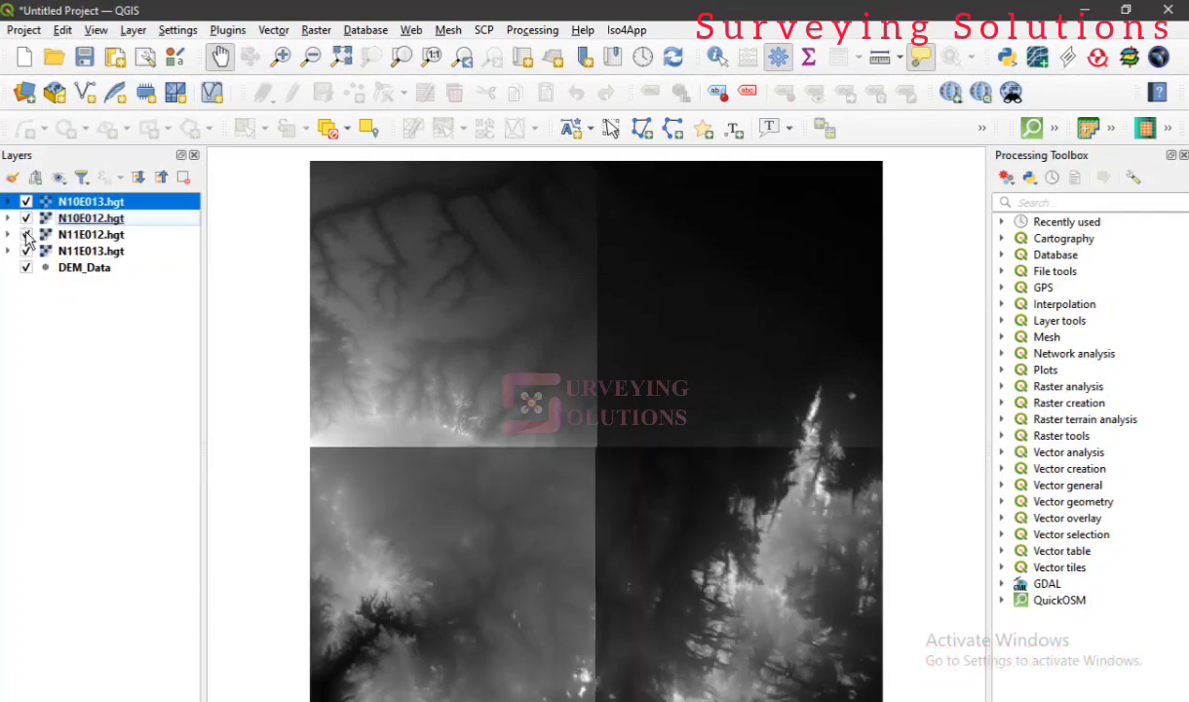
{"action": "left_click", "coordinate": [25, 235]}
{"action": "left_click", "coordinate": [25, 235]}
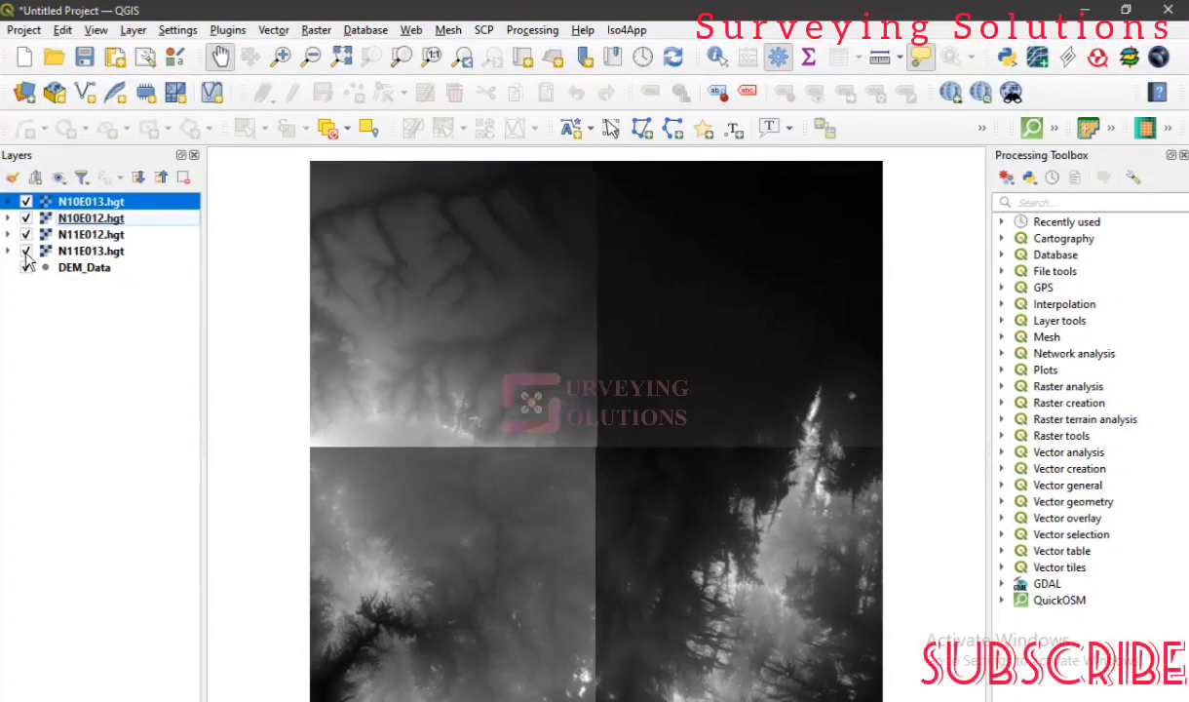
{"action": "left_click", "coordinate": [25, 251]}
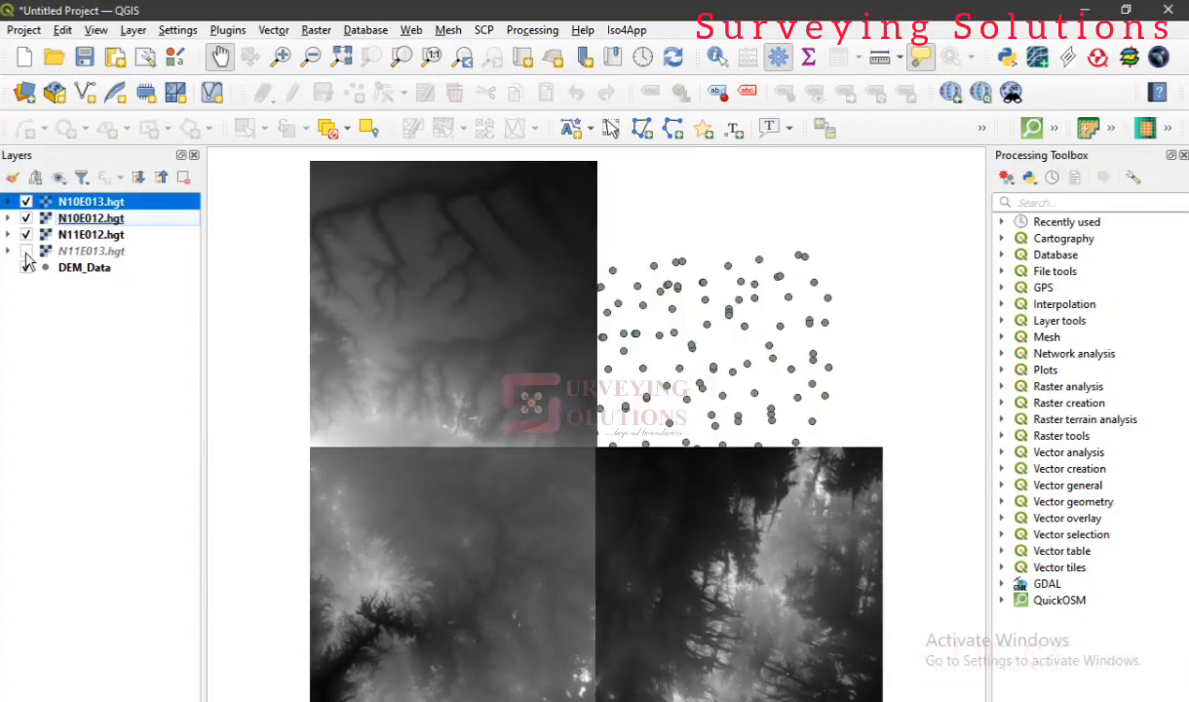
{"action": "left_click", "coordinate": [26, 251]}
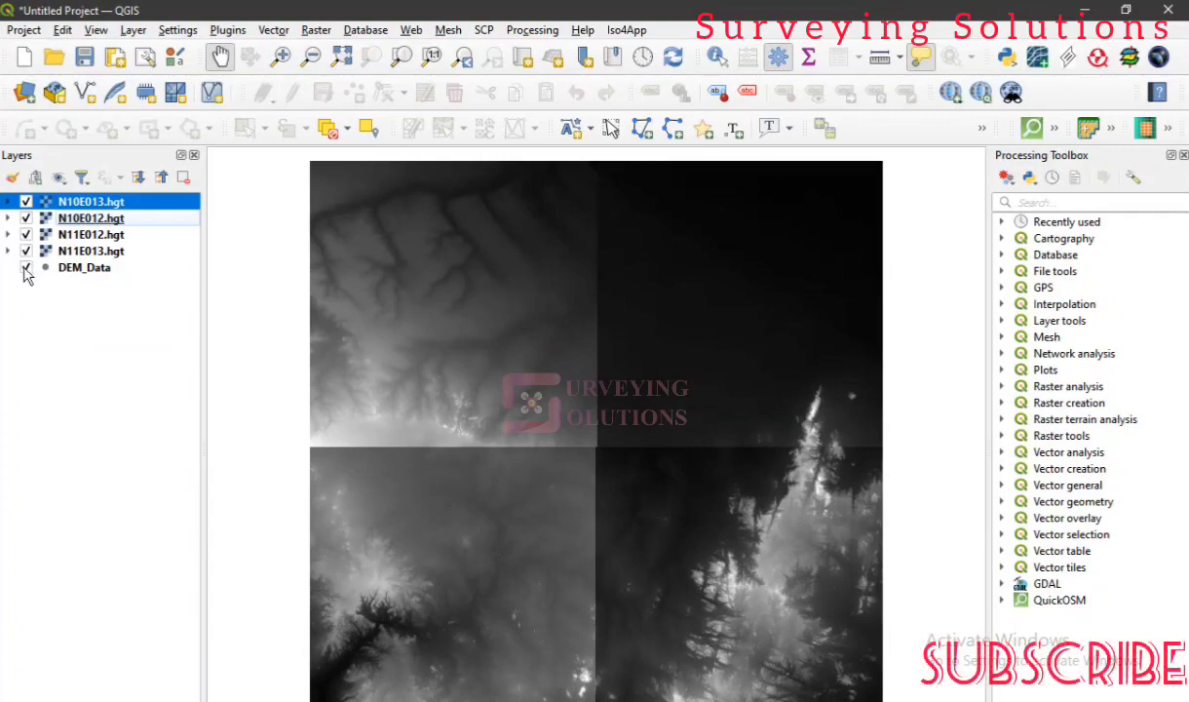
- Reorder the layers so the DEM_Data points sit above N10E012.hgt, N11E012.hgt and N11E013.hgt
{"action": "left_click_drag", "start_coordinate": [71, 276], "coordinate": [88, 213]}
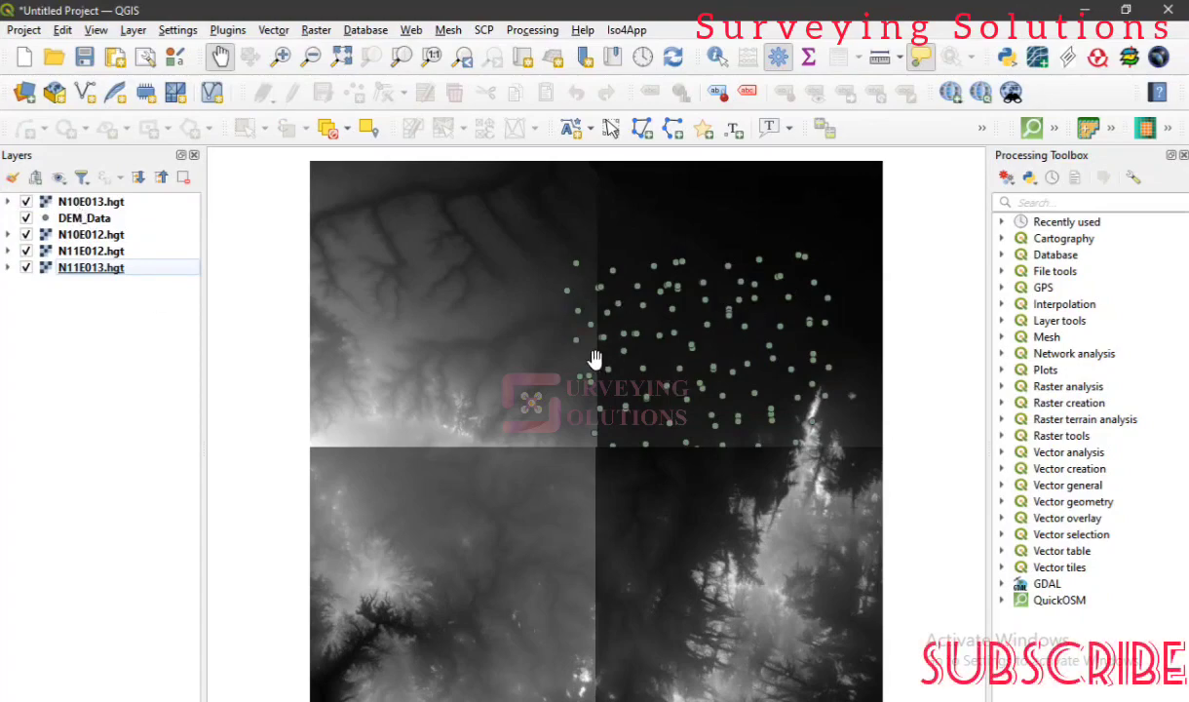
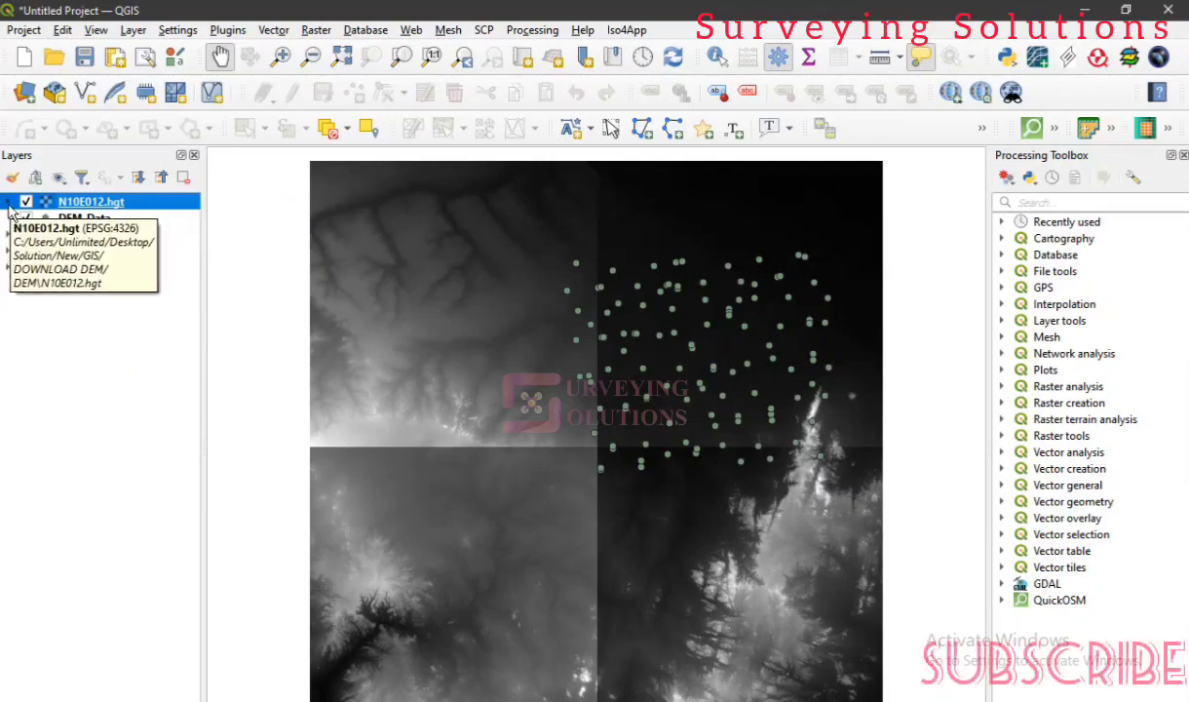
- Expand the N10E012.hgt legend and set the layer's symbology render type to Singleband pseudocolor
{"action": "left_click", "coordinate": [8, 201]}
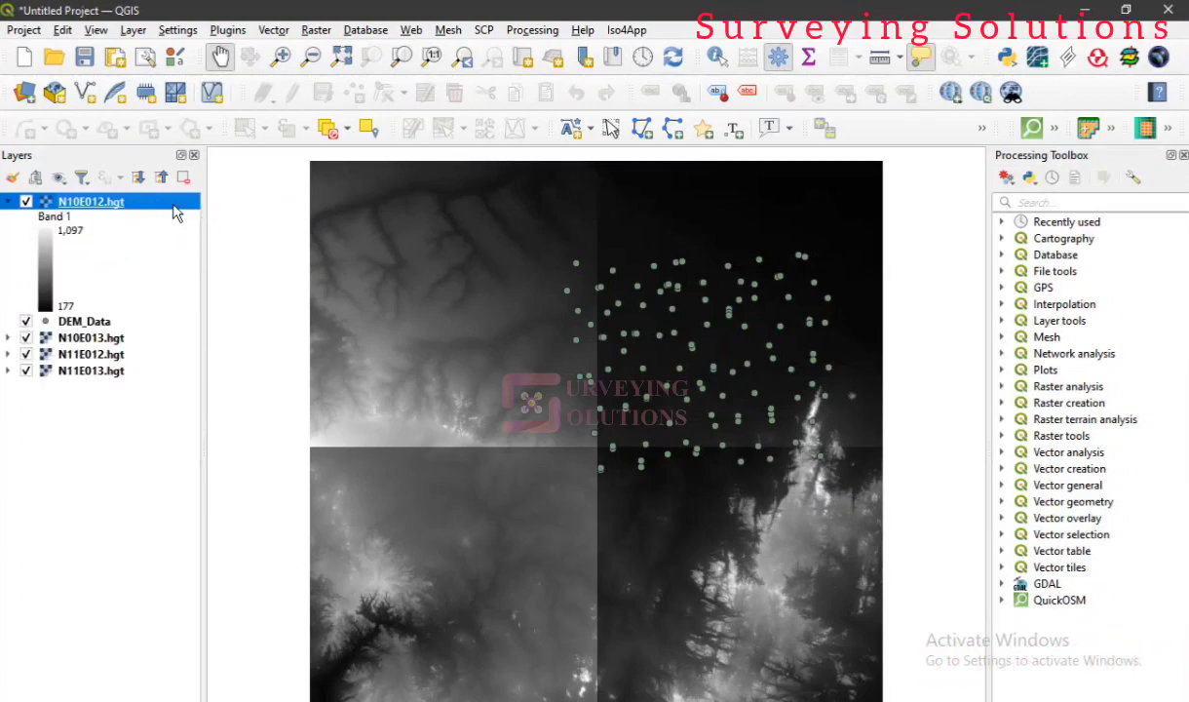
{"action": "double_click", "coordinate": [173, 206]}
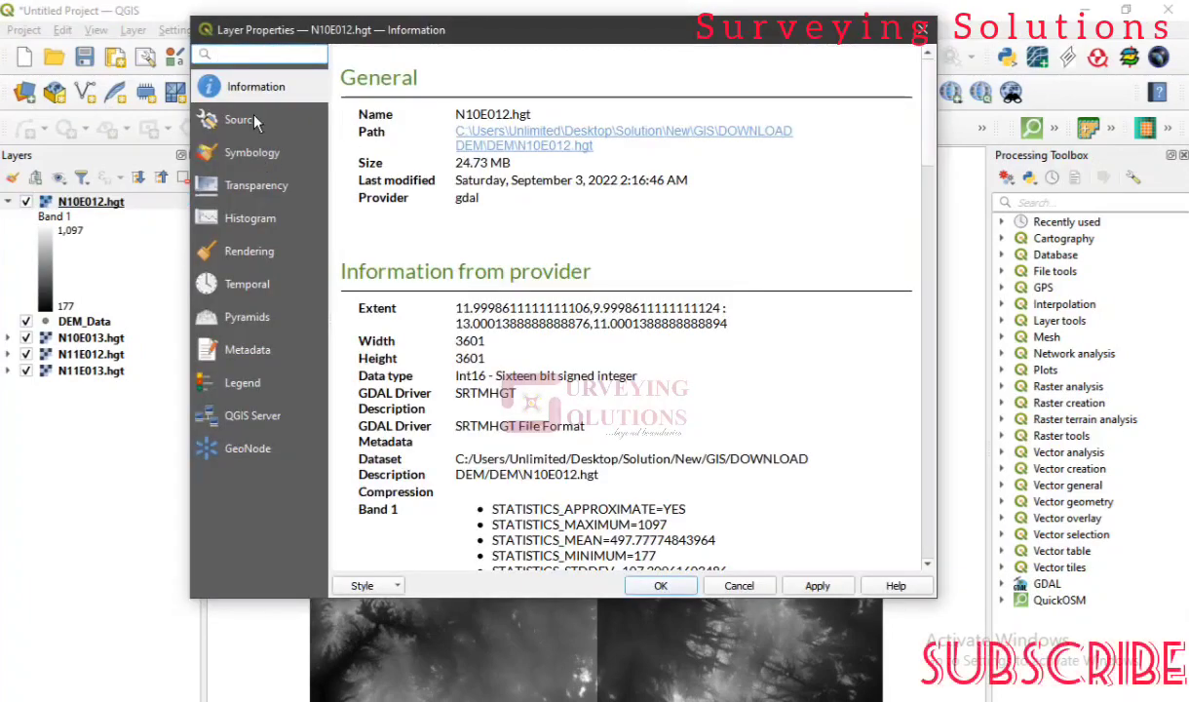
{"action": "left_click", "coordinate": [259, 154]}
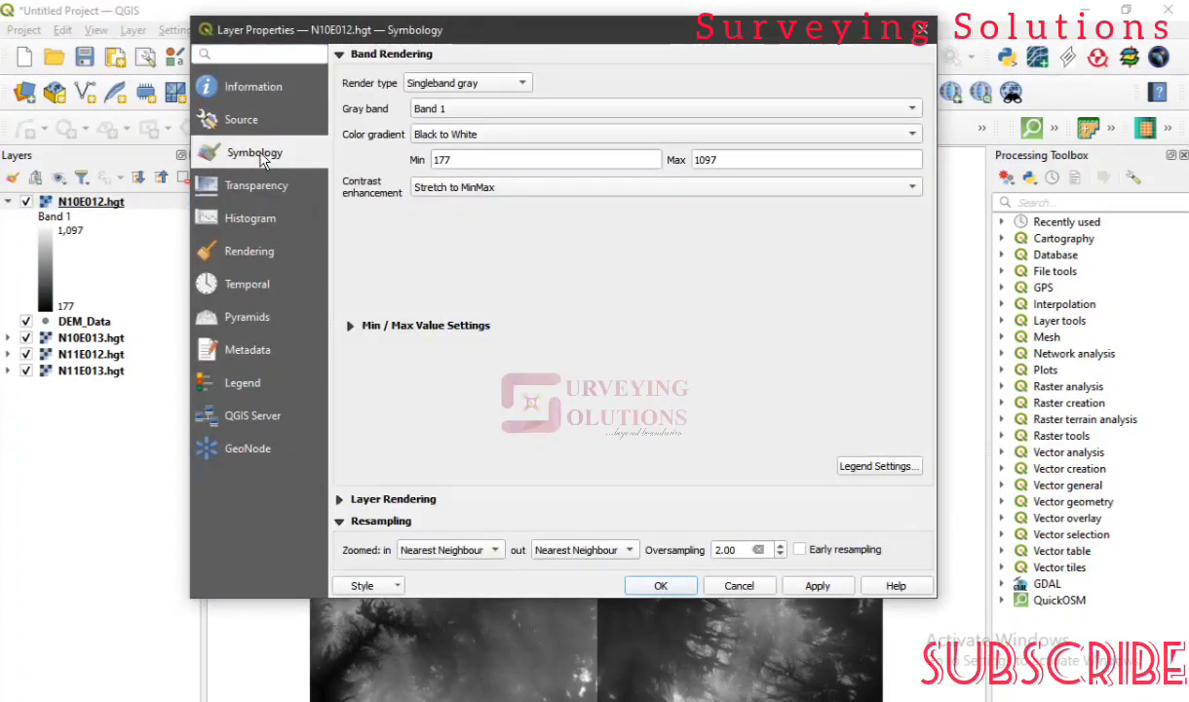
{"action": "left_click", "coordinate": [468, 82]}
{"action": "left_click", "coordinate": [494, 111]}
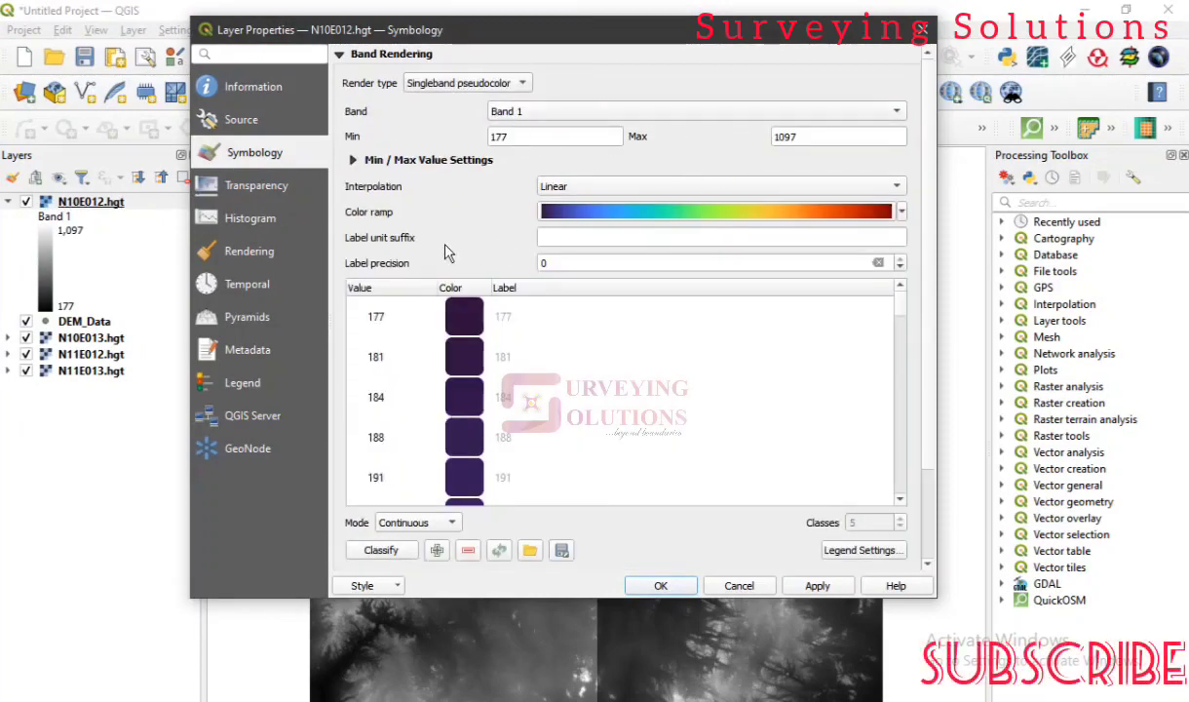
- Keep linear interpolation and classify the N10E012.hgt values in Equal Interval mode with 7 classes
{"action": "left_click", "coordinate": [814, 188]}
{"action": "left_click", "coordinate": [814, 186]}
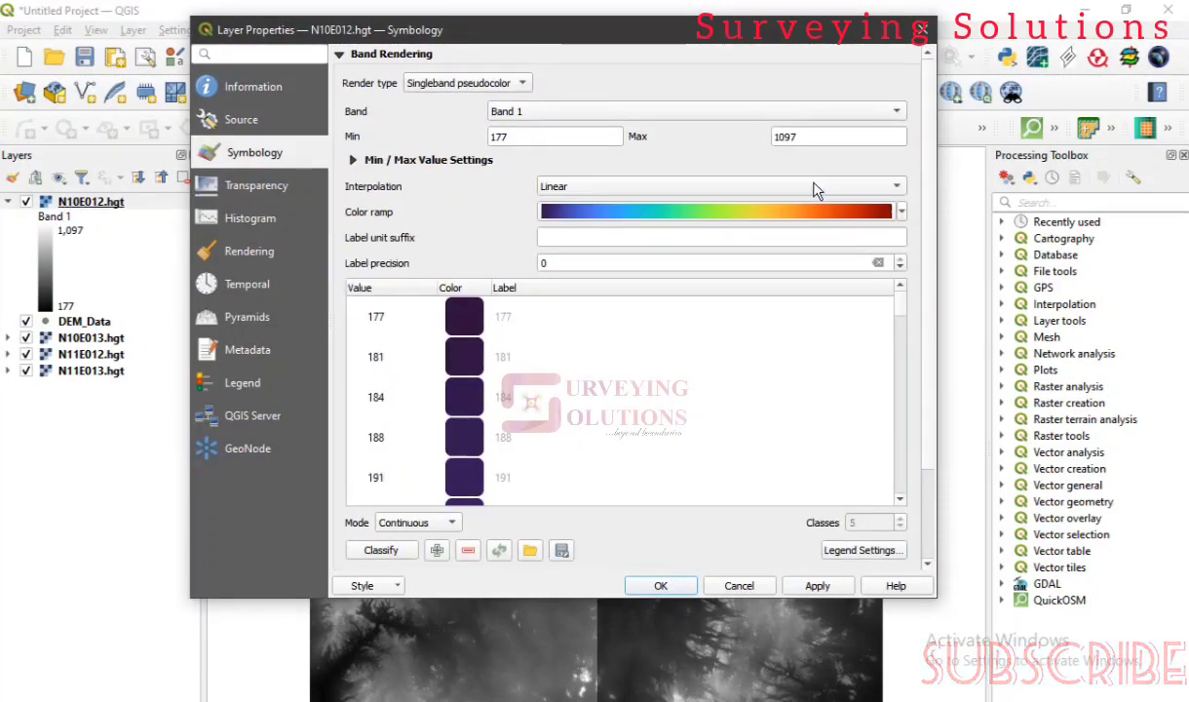
{"action": "left_click", "coordinate": [404, 523]}
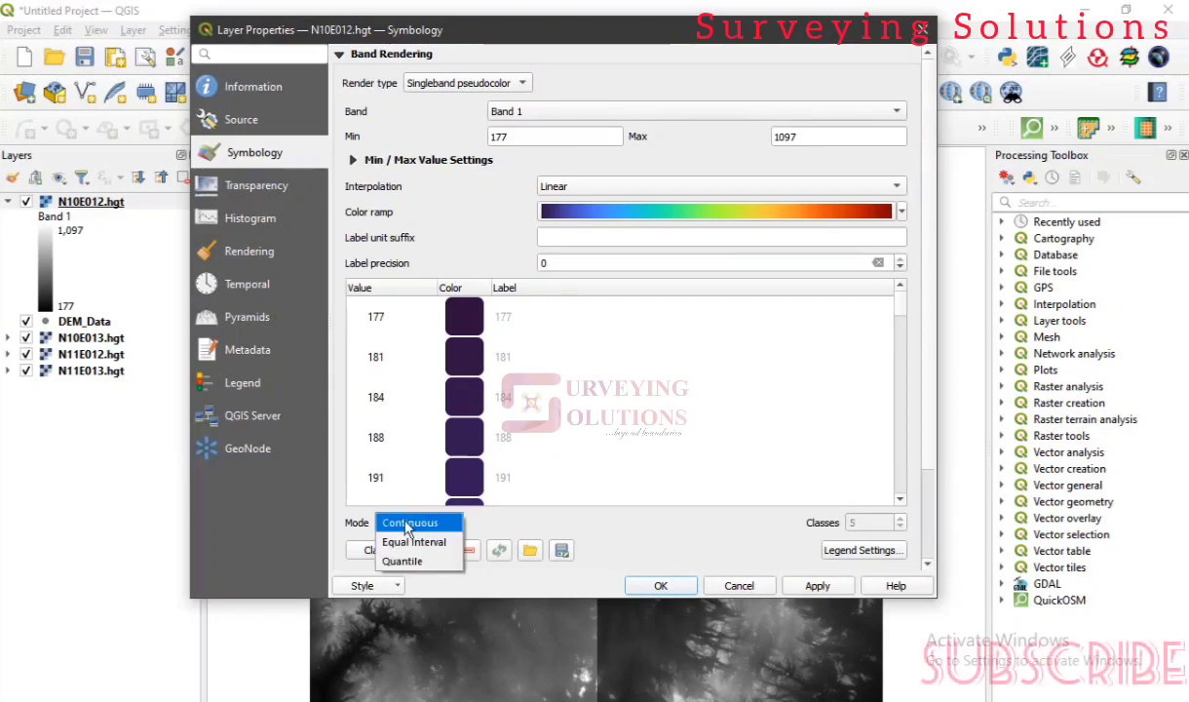
{"action": "left_click", "coordinate": [414, 540]}
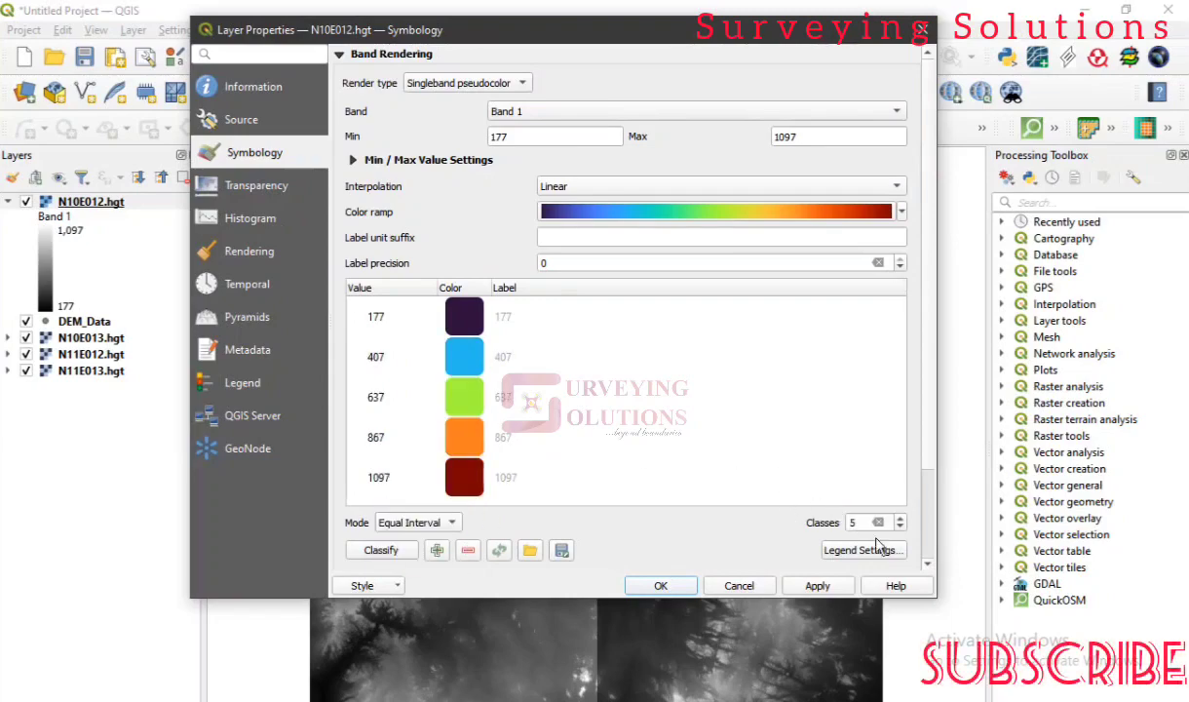
{"action": "double_click", "coordinate": [852, 522]}
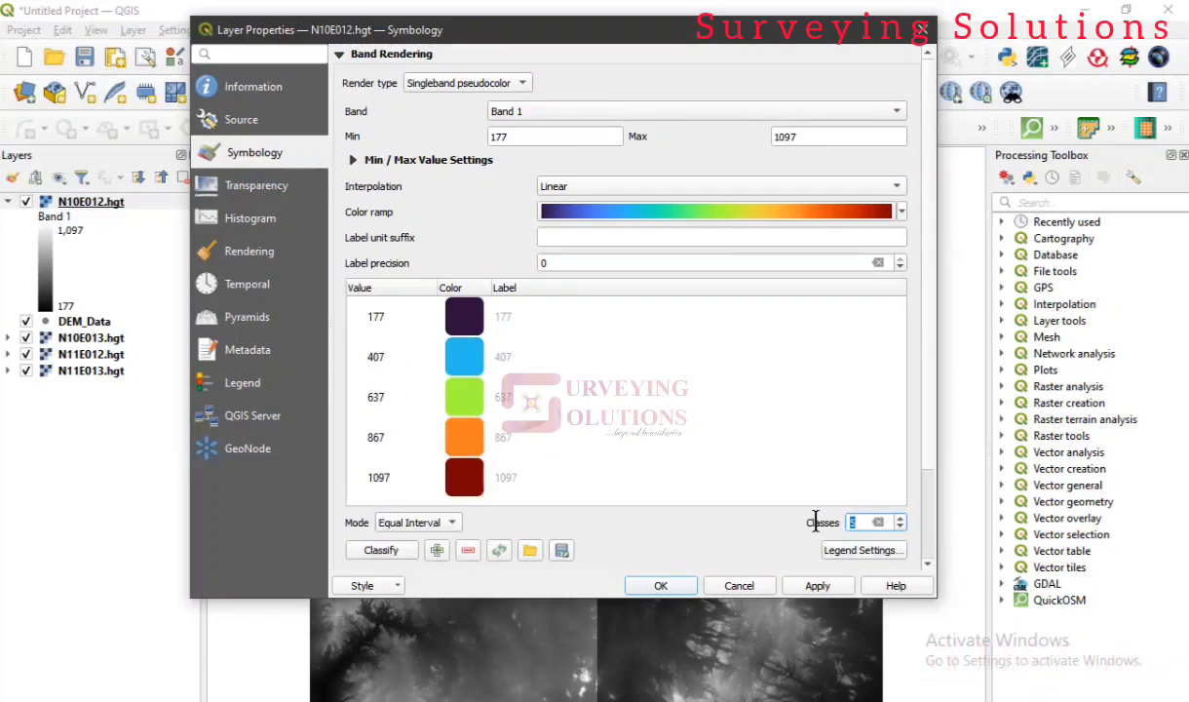
{"action": "type", "text": "7"}
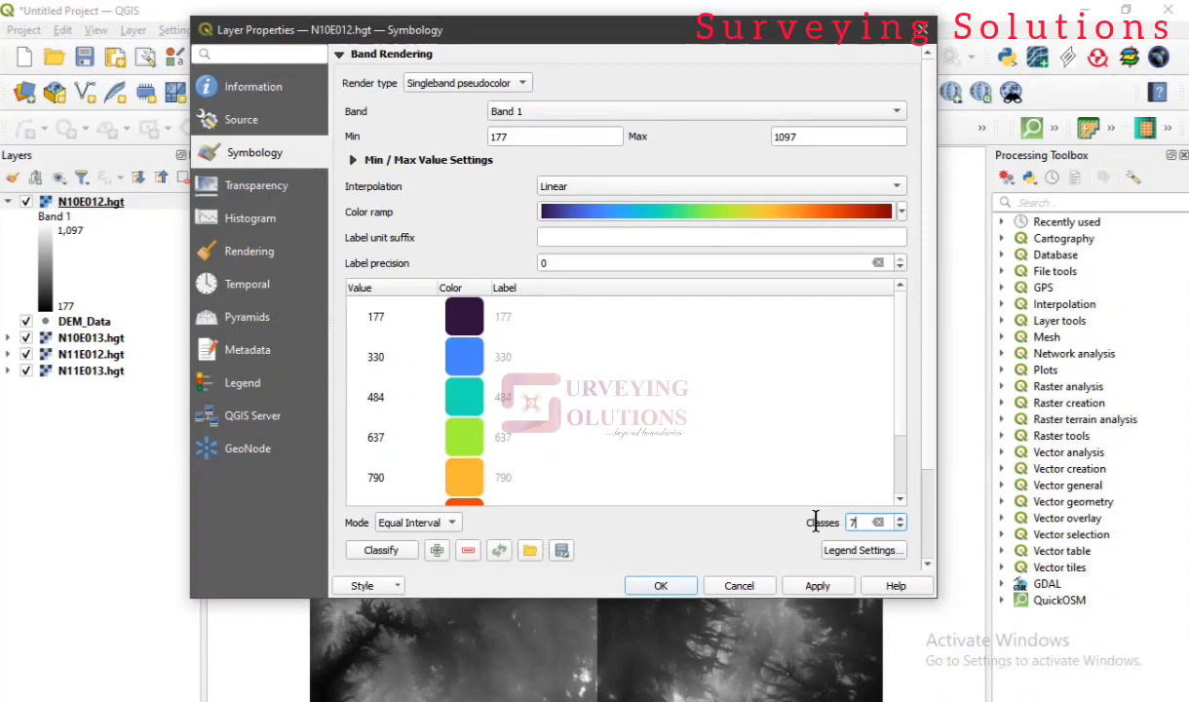
- Try the Turbo and Spectral color ramps on the N10E012.hgt symbology
{"action": "left_click", "coordinate": [901, 212]}
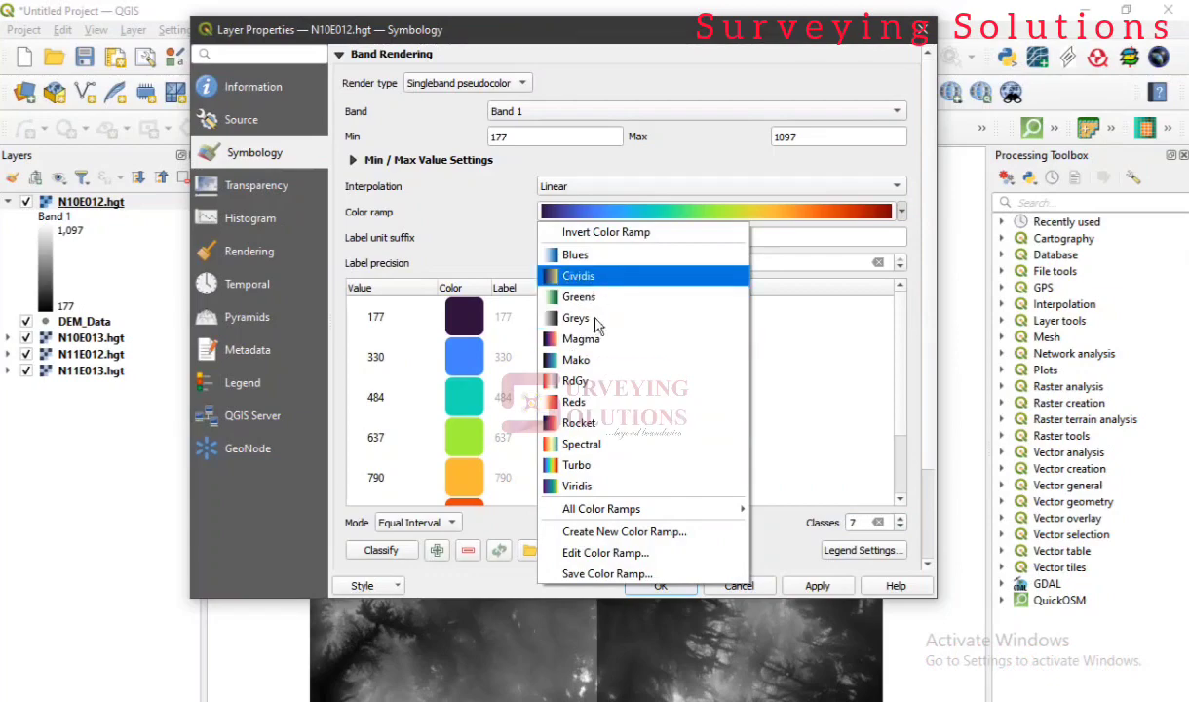
{"action": "left_click", "coordinate": [592, 466]}
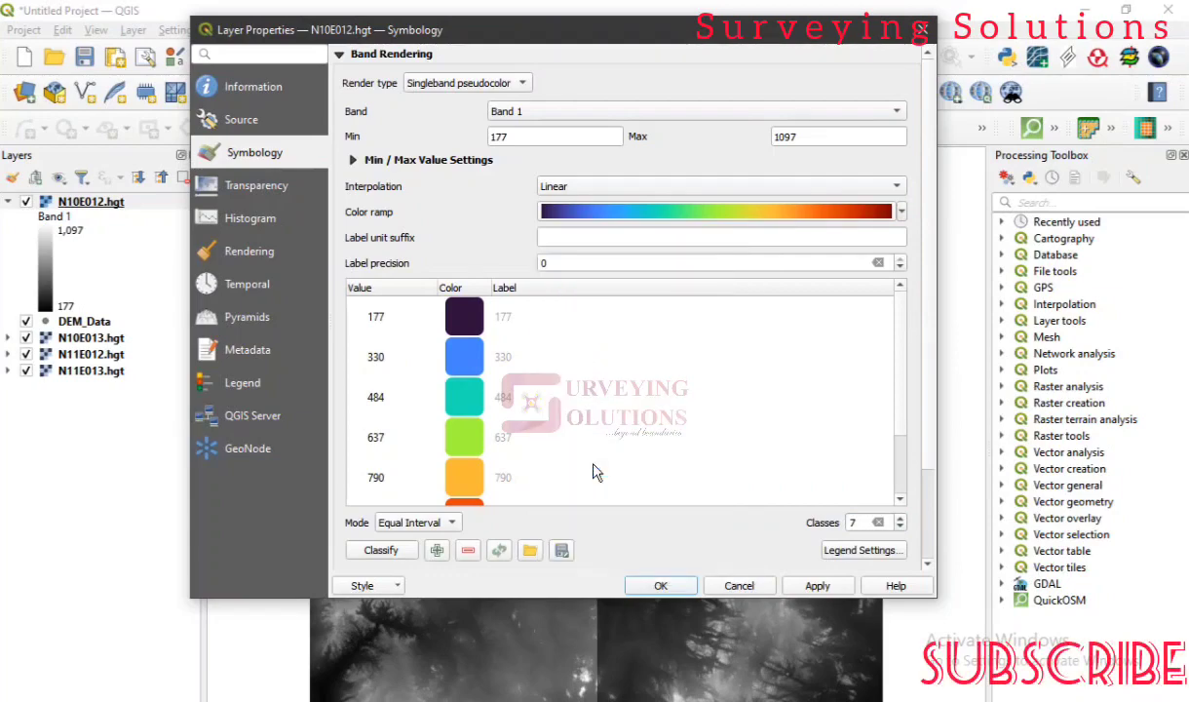
{"action": "left_click", "coordinate": [901, 211]}
{"action": "mouse_move", "coordinate": [640, 514]}
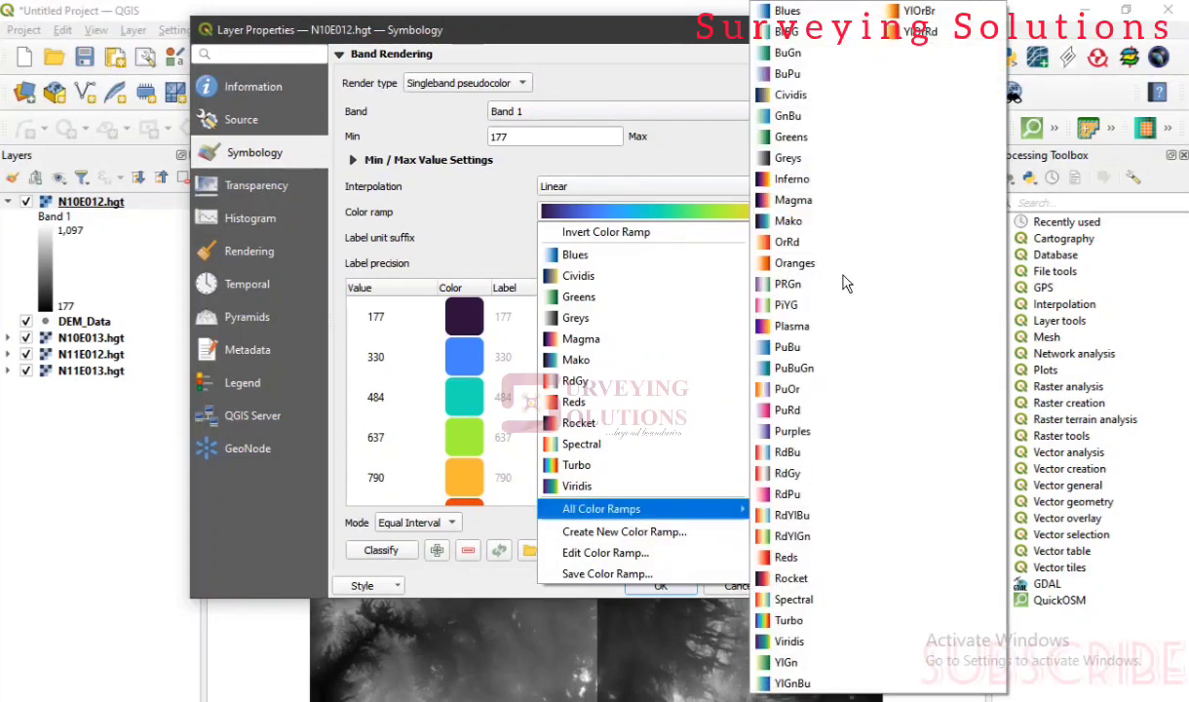
{"action": "left_click", "coordinate": [814, 599]}
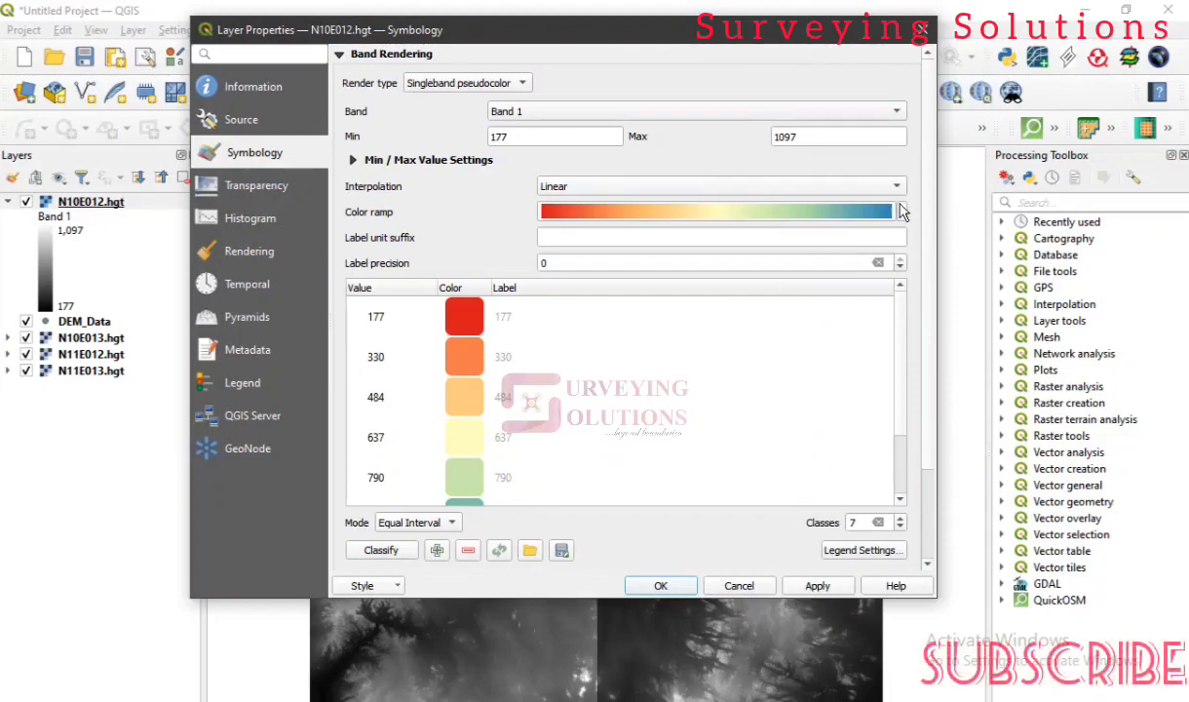
- Set the color ramp to Turbo and apply the symbology to N10E012.hgt
{"action": "left_click", "coordinate": [902, 210]}
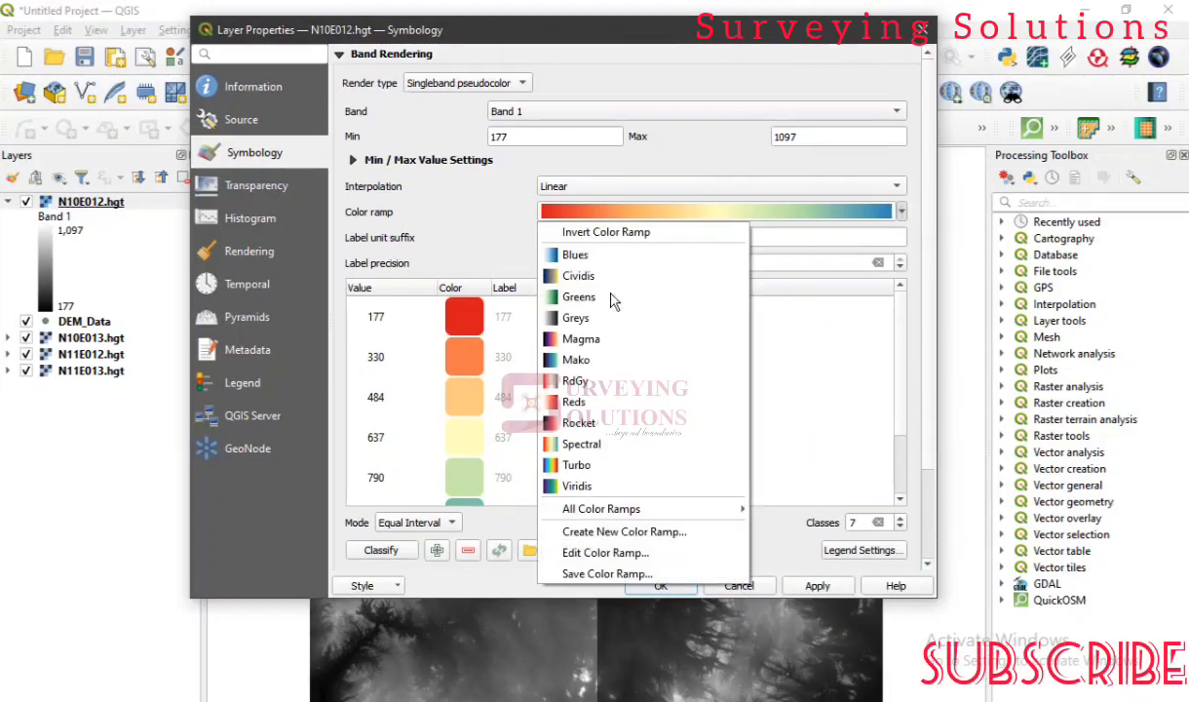
{"action": "left_click", "coordinate": [573, 466]}
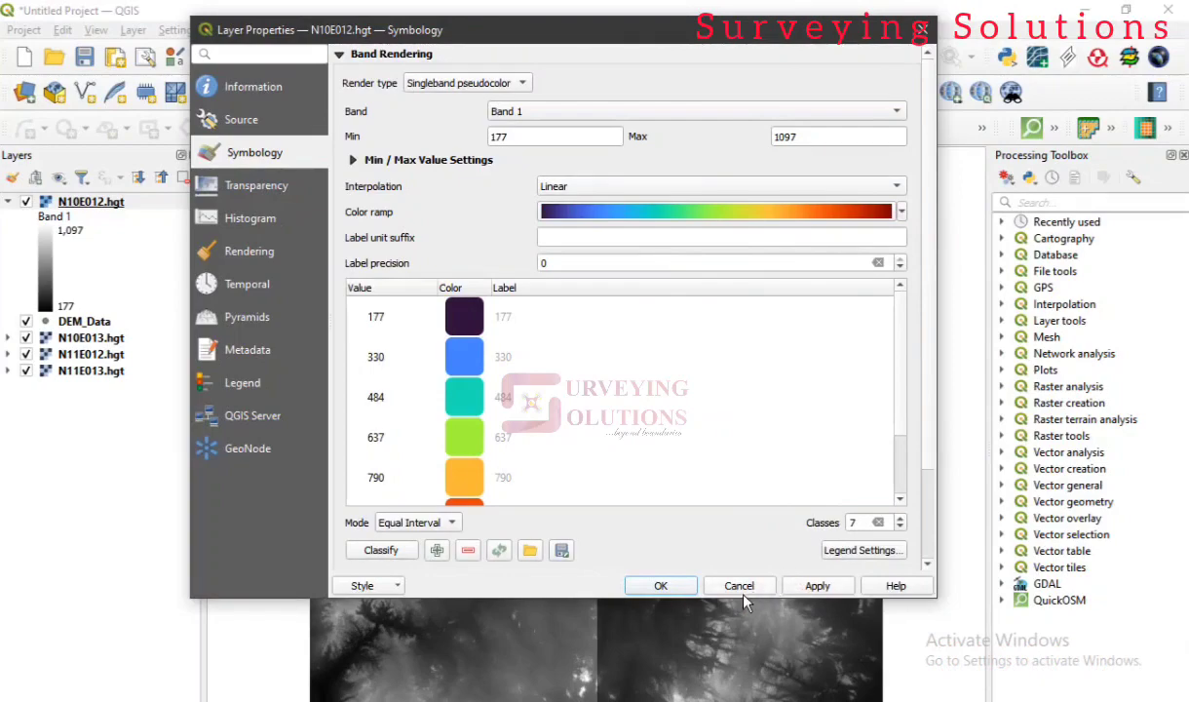
{"action": "left_click", "coordinate": [813, 585]}
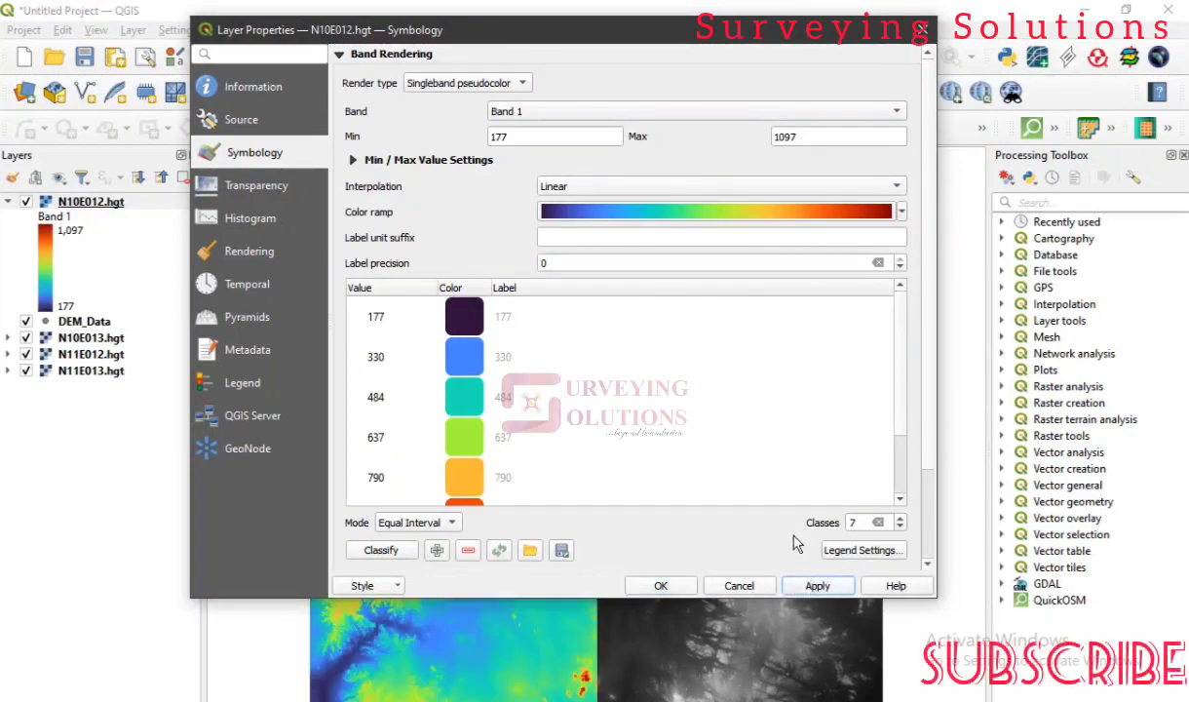
{"action": "left_click", "coordinate": [652, 586]}
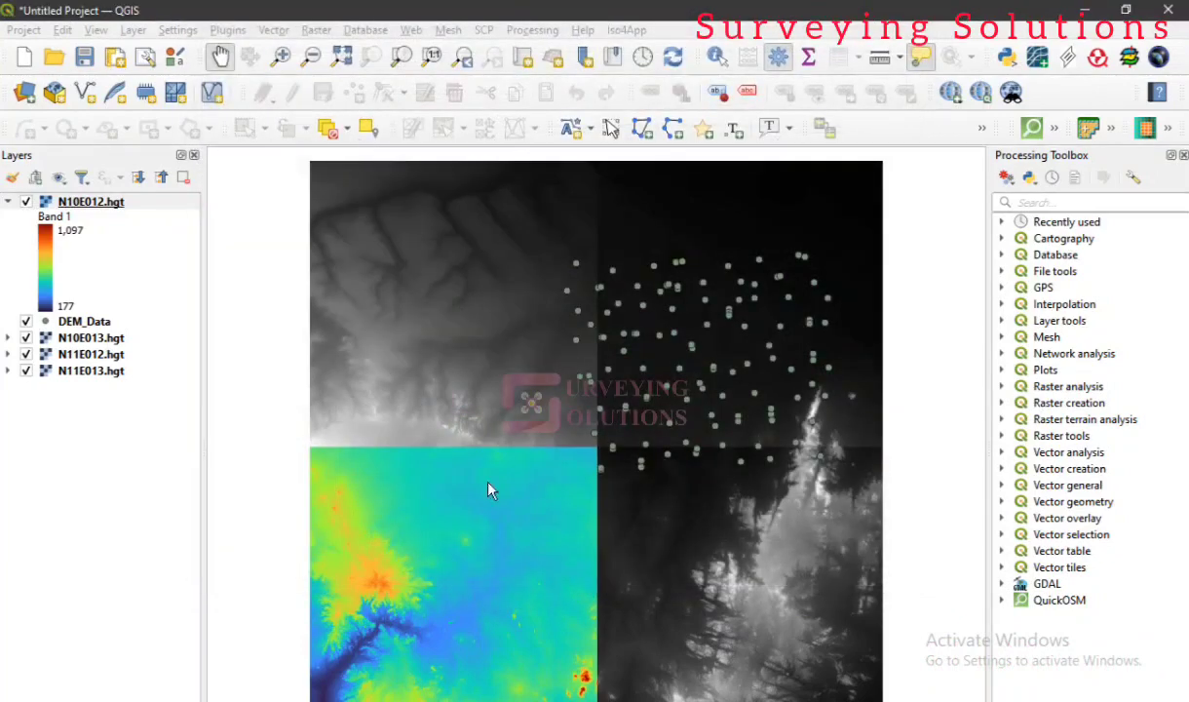
- View the N10E012.hgt tile at its own extent, and return the map to the combined extent of all four SRTM tiles
{"action": "right_click", "coordinate": [147, 210]}
{"action": "left_click", "coordinate": [174, 216]}
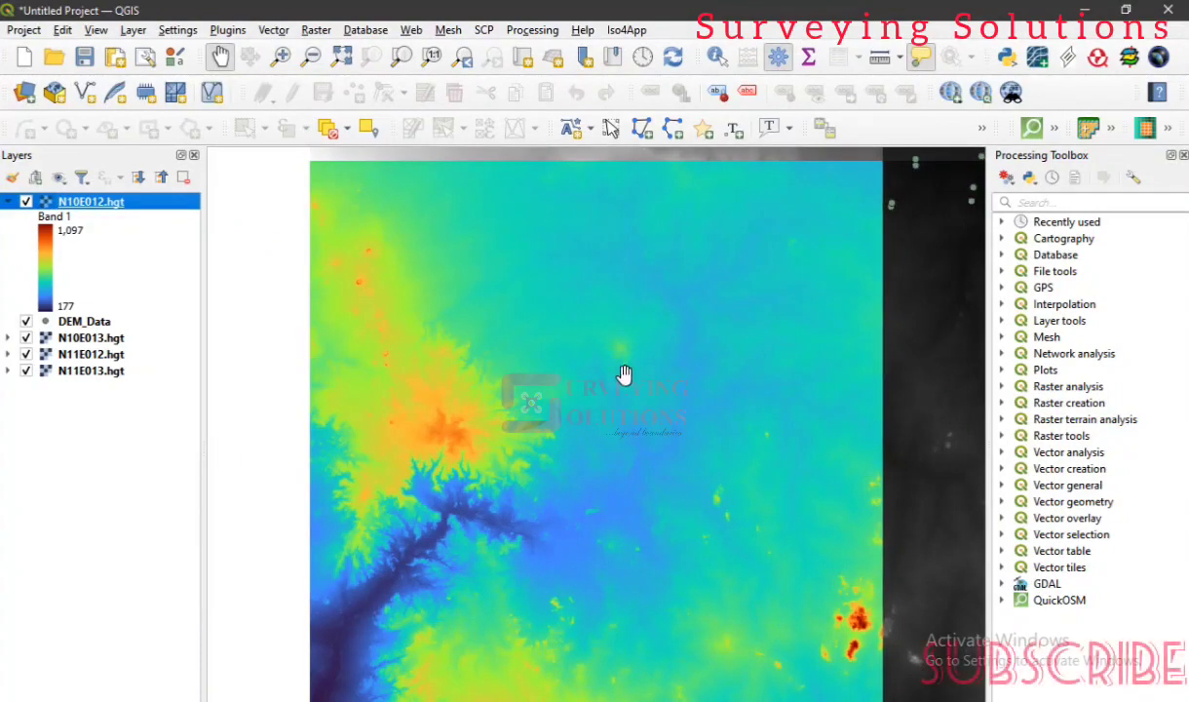
{"action": "left_click", "coordinate": [92, 337], "text": "ctrl"}
{"action": "left_click", "coordinate": [97, 353], "text": "ctrl"}
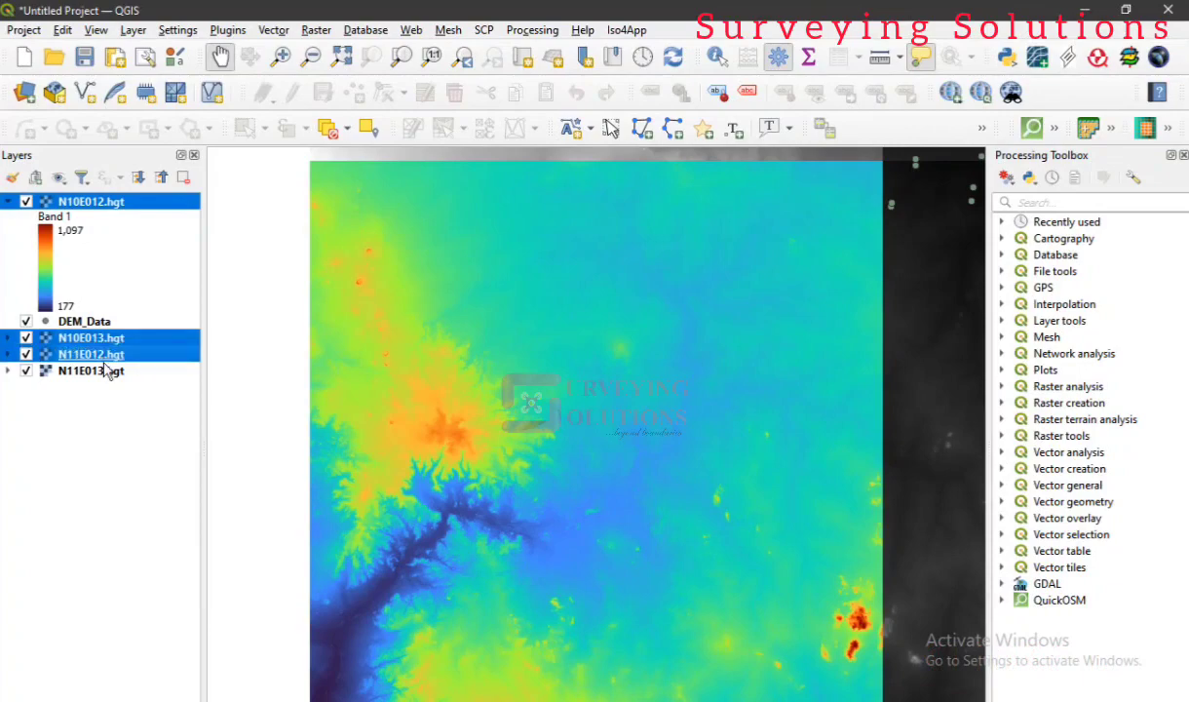
{"action": "left_click", "coordinate": [109, 371], "text": "ctrl"}
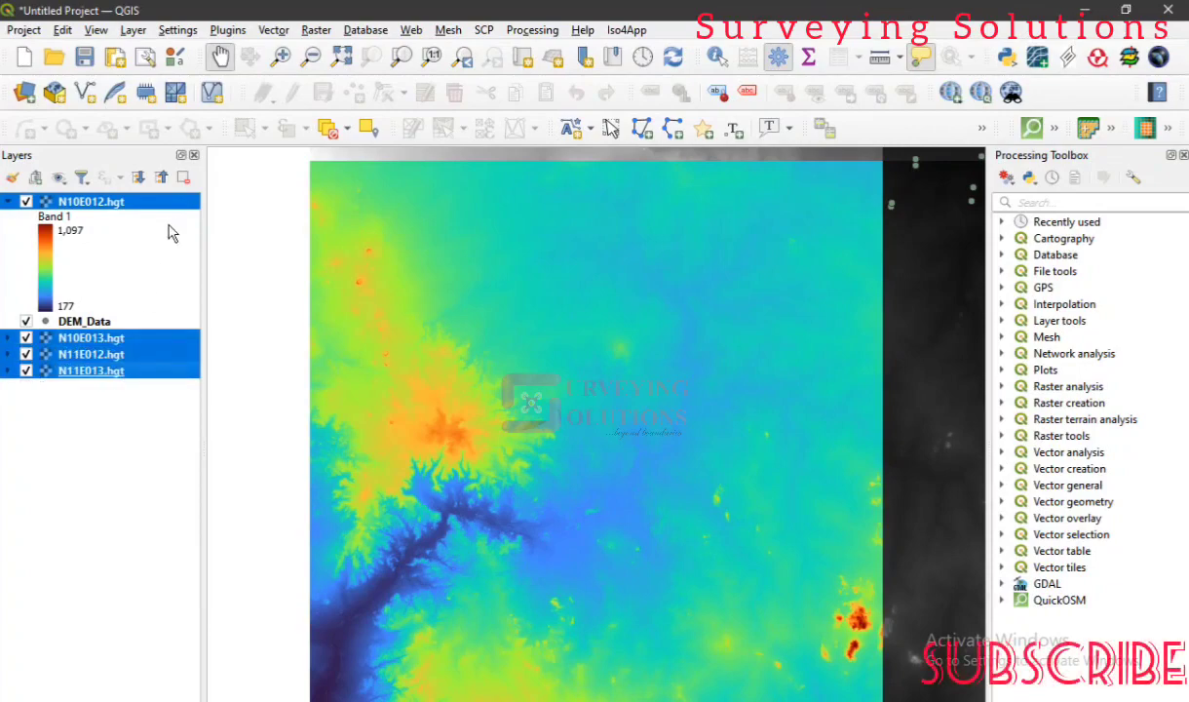
{"action": "right_click", "coordinate": [172, 208]}
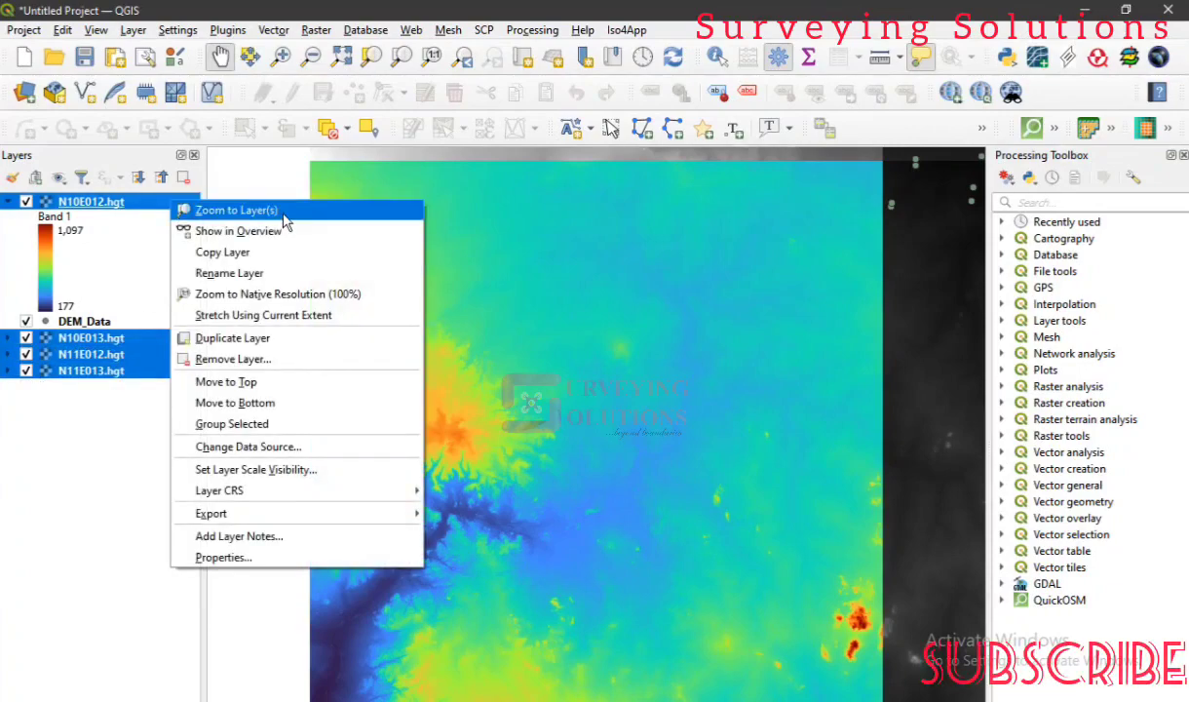
{"action": "left_click", "coordinate": [190, 208]}
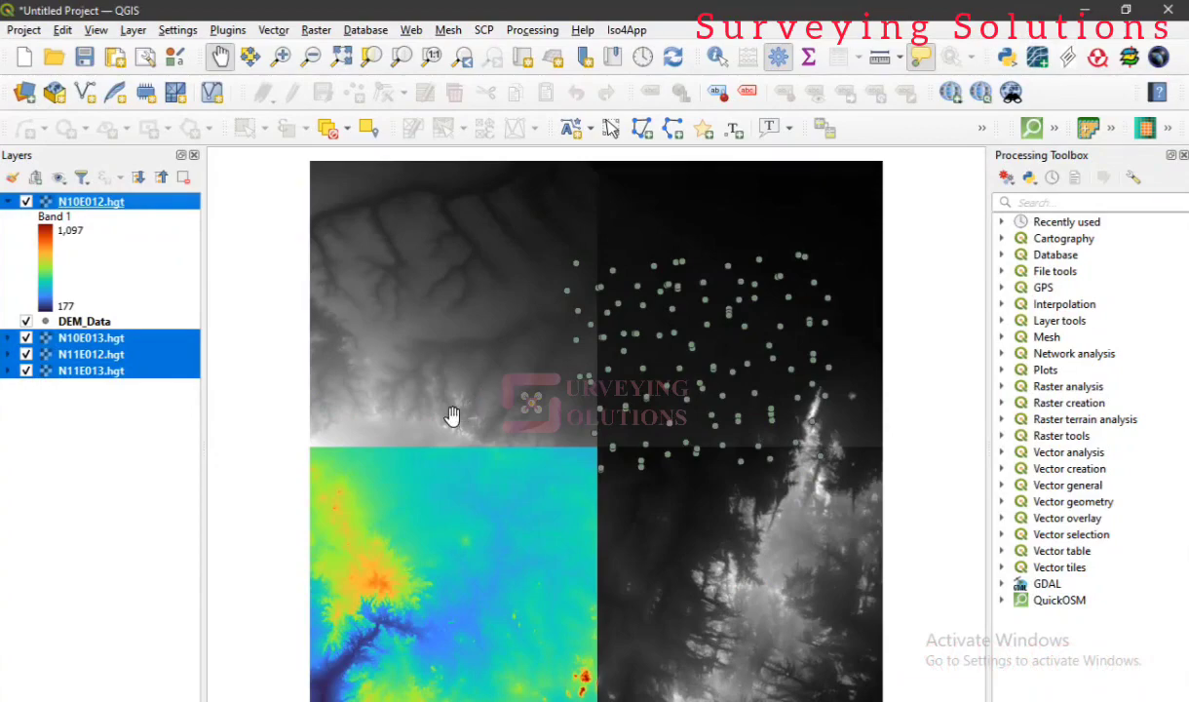
{"action": "left_click", "coordinate": [9, 201]}
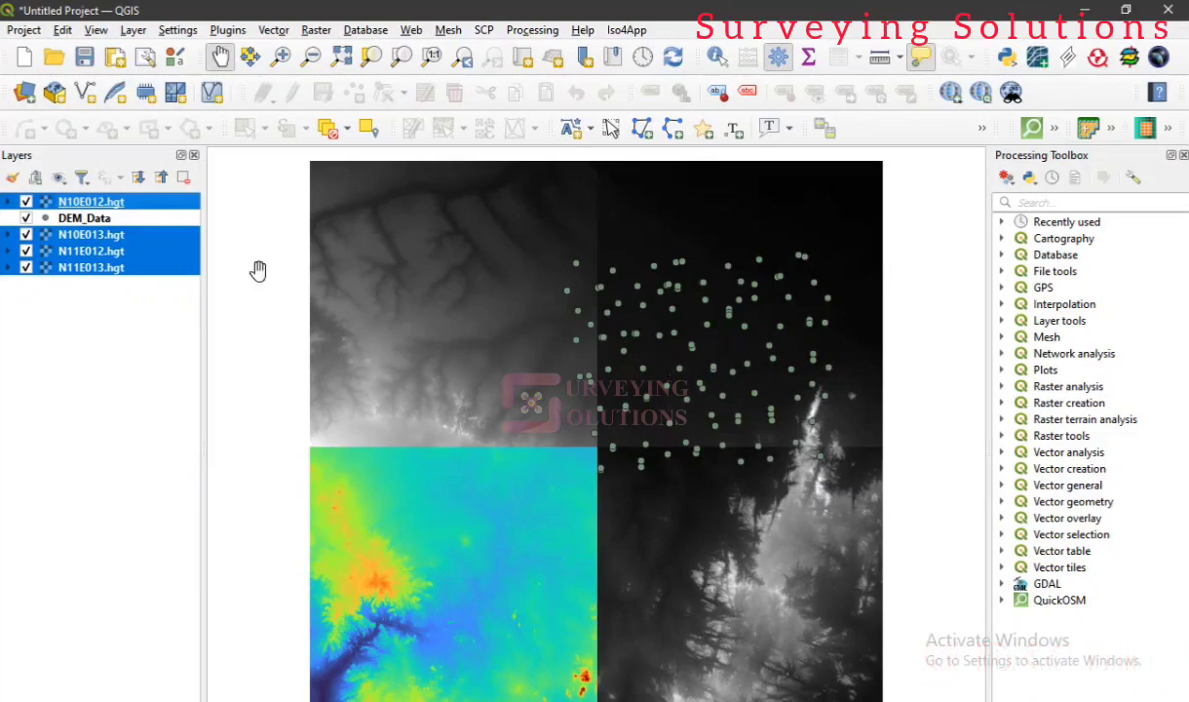